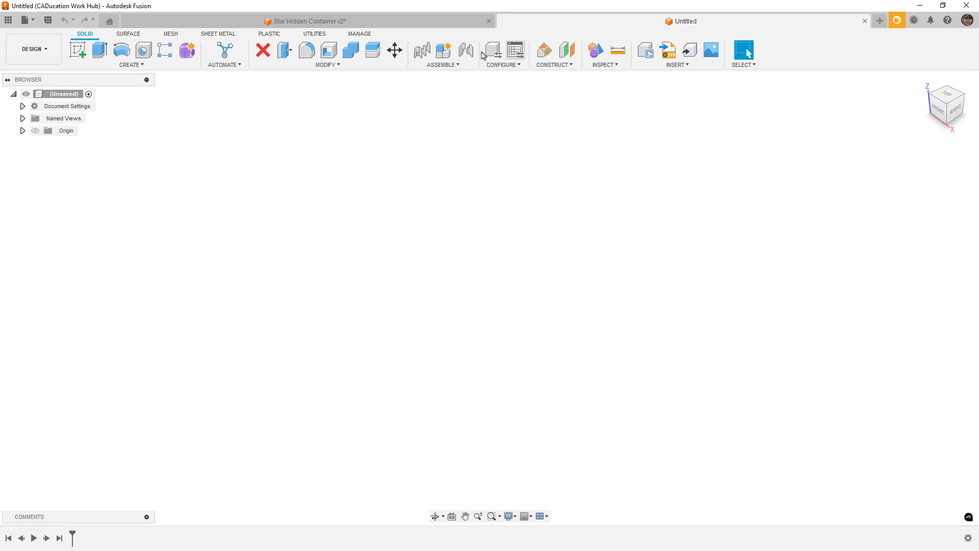
# Sketch a 50 × 50 mm center rectangle at the origin on the horizontal XY plane and finish the sketch.
pyautogui.click(77, 49)
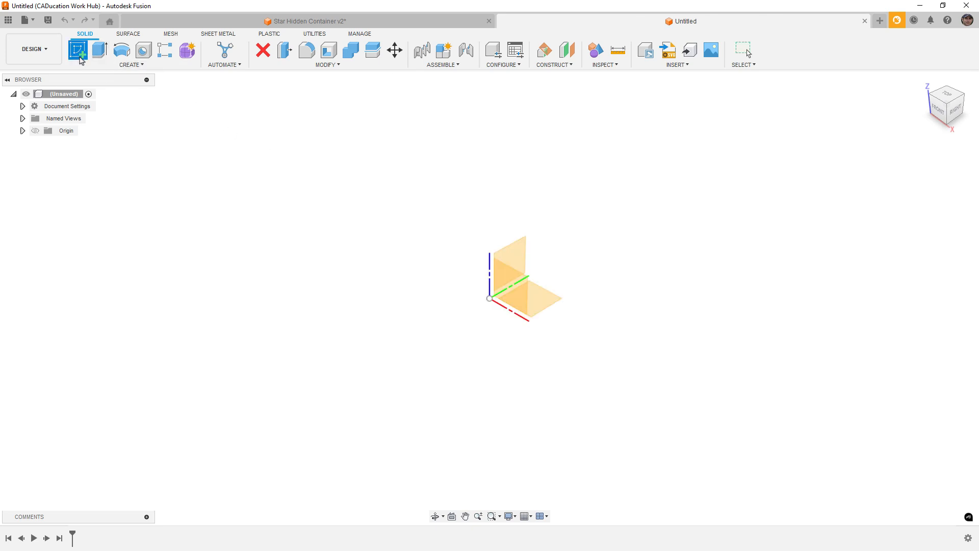
pyautogui.click(545, 299)
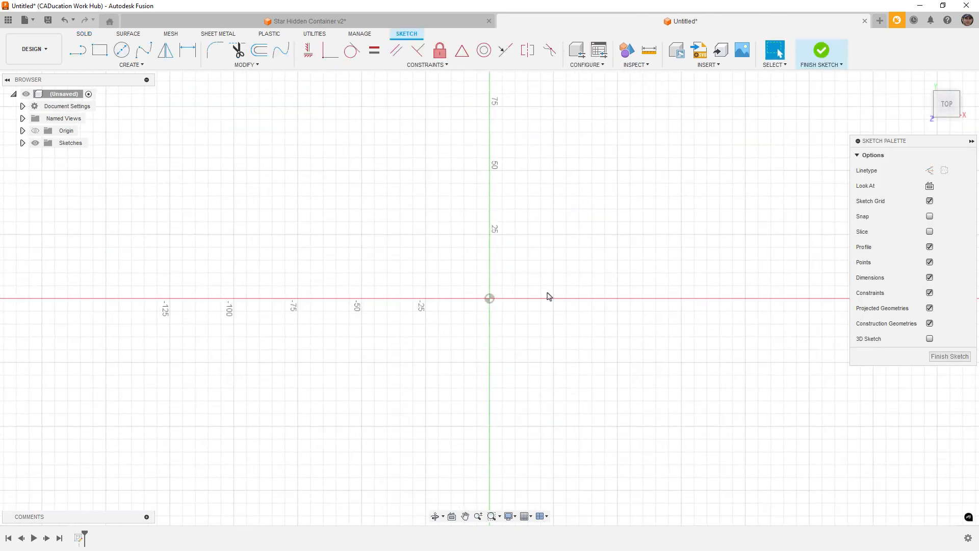
pyautogui.press('r')
pyautogui.click(959, 171)
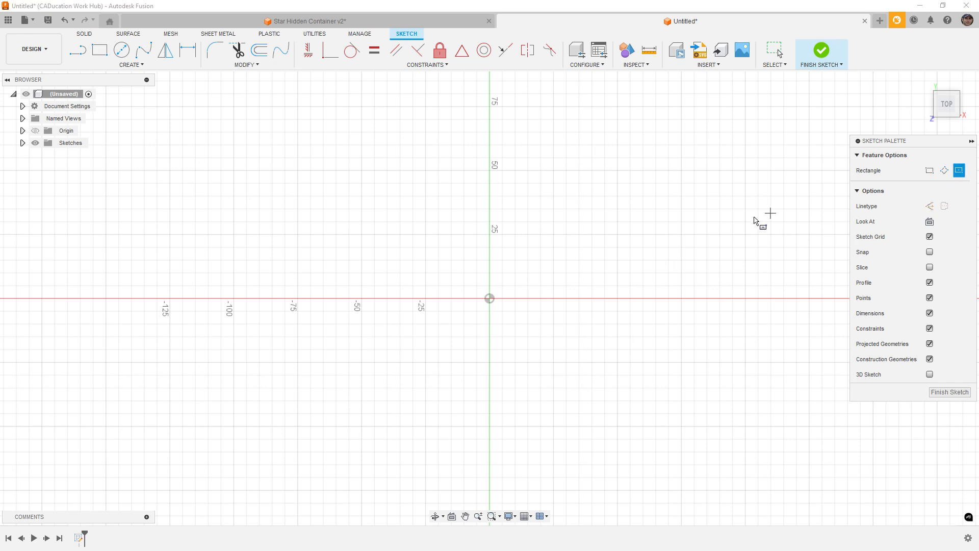
pyautogui.click(490, 298)
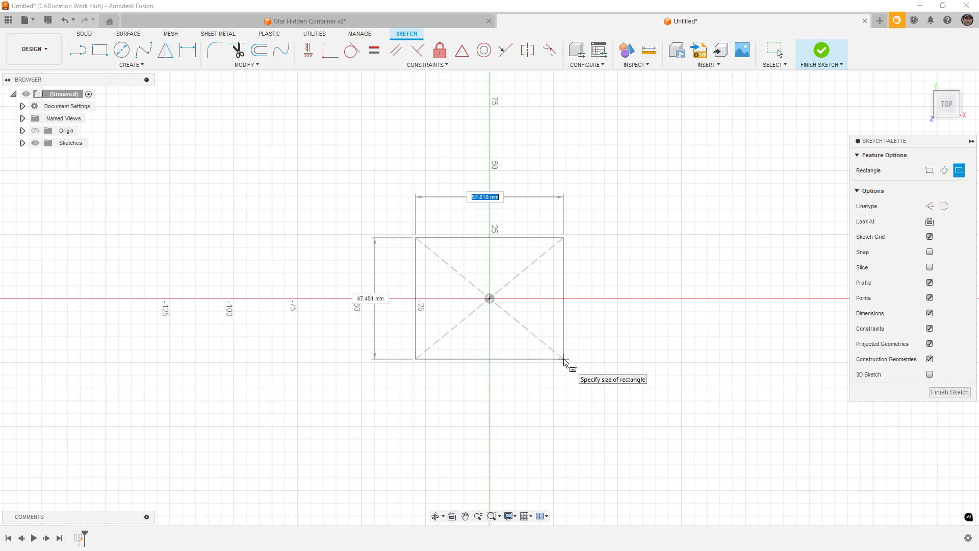
pyautogui.write('50')
pyautogui.press('Tab')
pyautogui.press('Return')
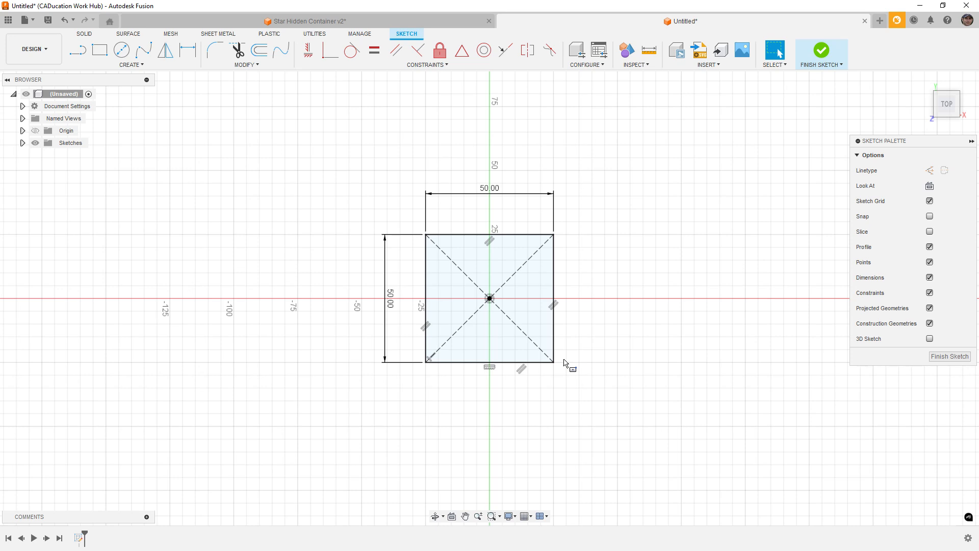
pyautogui.click(821, 52)
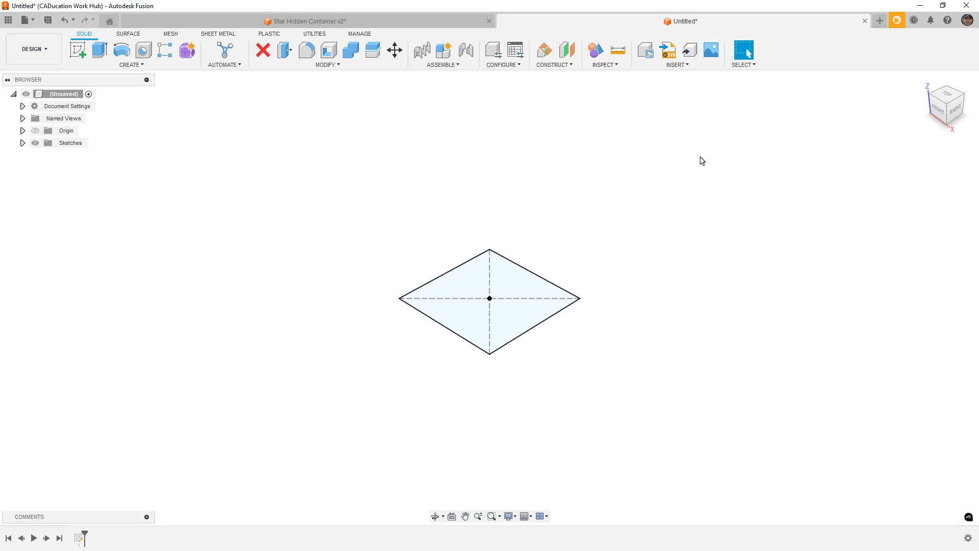
# Create a construction plane offset 25 mm above the square profile.
pyautogui.click(567, 49)
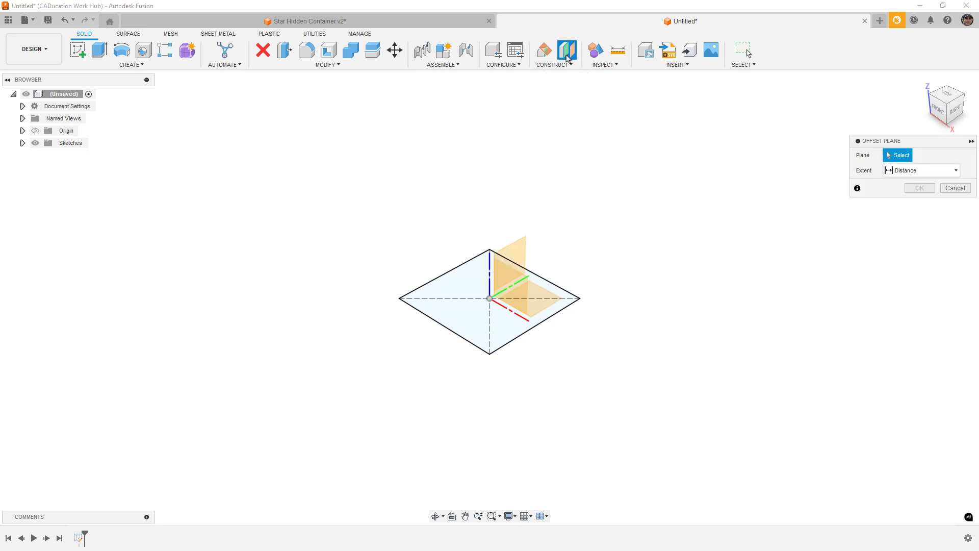
pyautogui.click(543, 296)
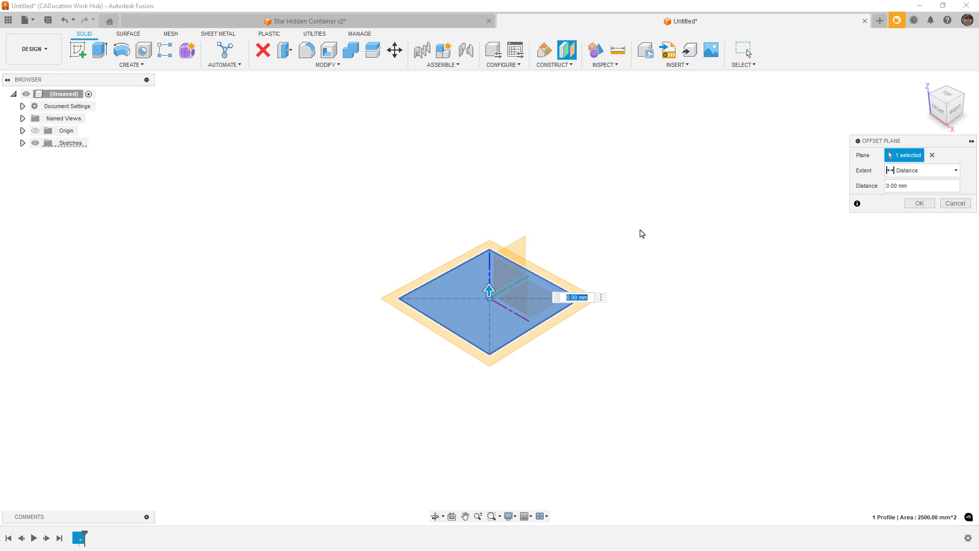
pyautogui.press('Return')
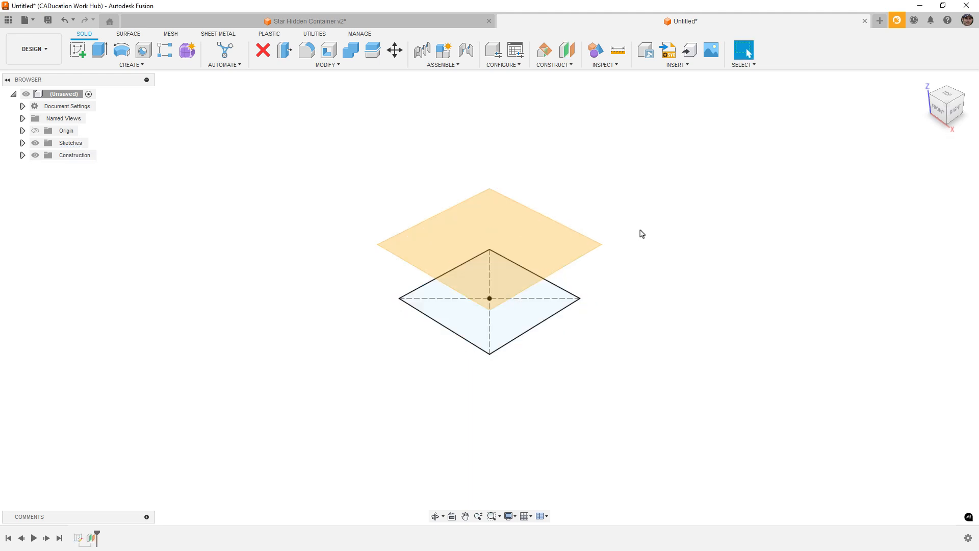
# Create a sketch on the offset plane containing the square's projected center point, and finish it.
pyautogui.click(544, 239)
pyautogui.rightClick(543, 239)
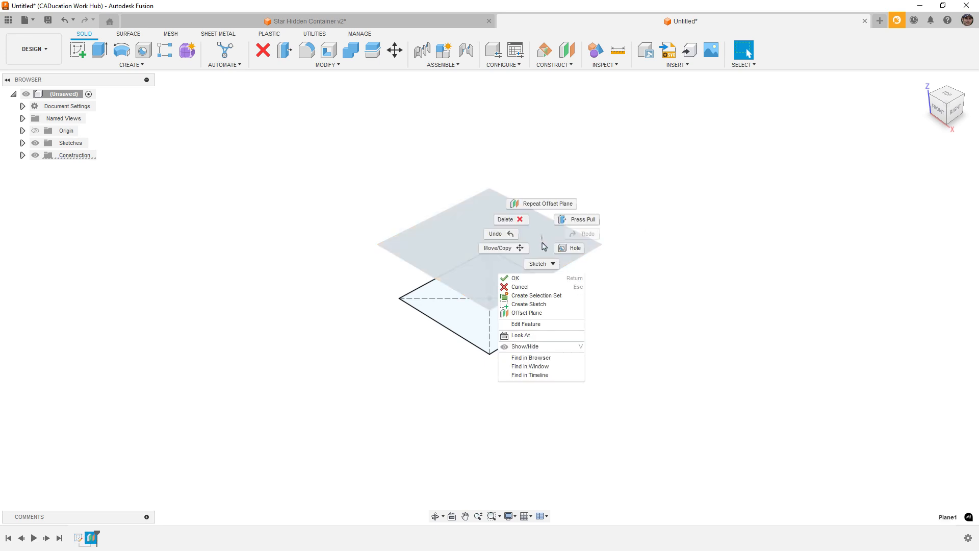
pyautogui.click(550, 304)
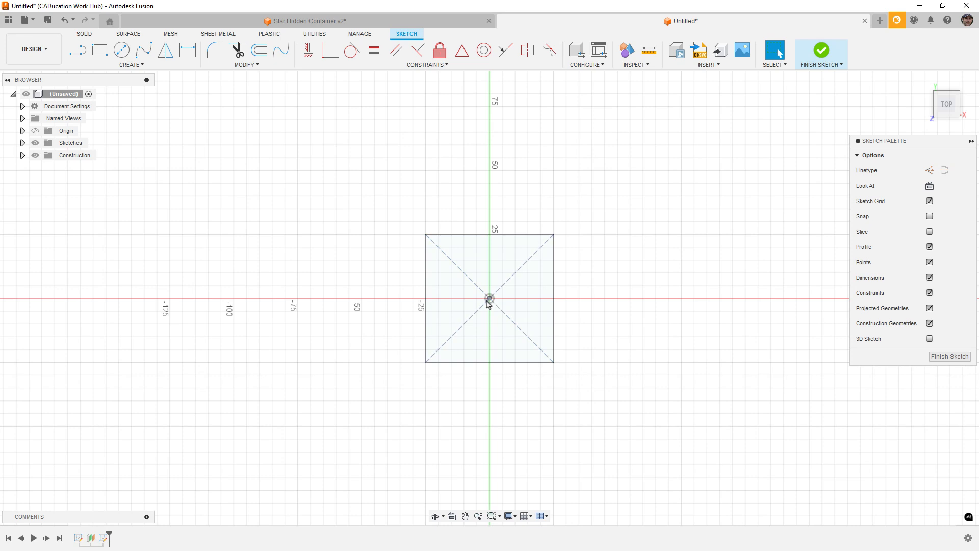
pyautogui.click(490, 299)
pyautogui.press('p')
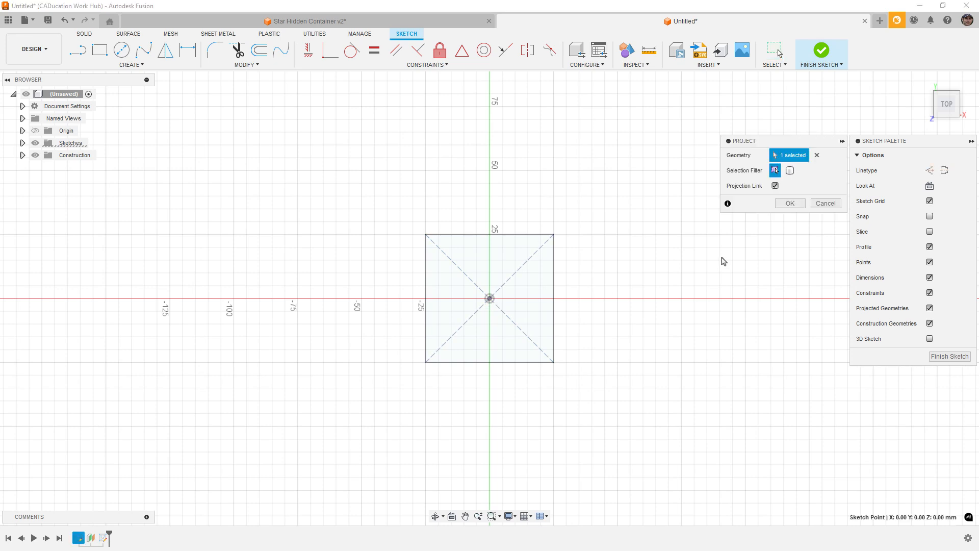
pyautogui.click(790, 203)
pyautogui.click(827, 49)
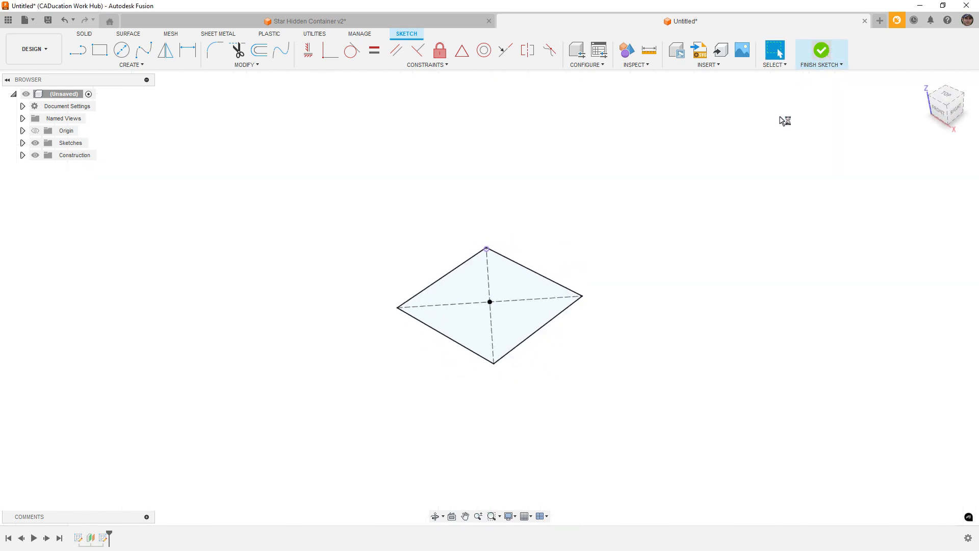
# Loft from the square profile to the projected point above it as a new body to form a pyramid.
pyautogui.click(133, 65)
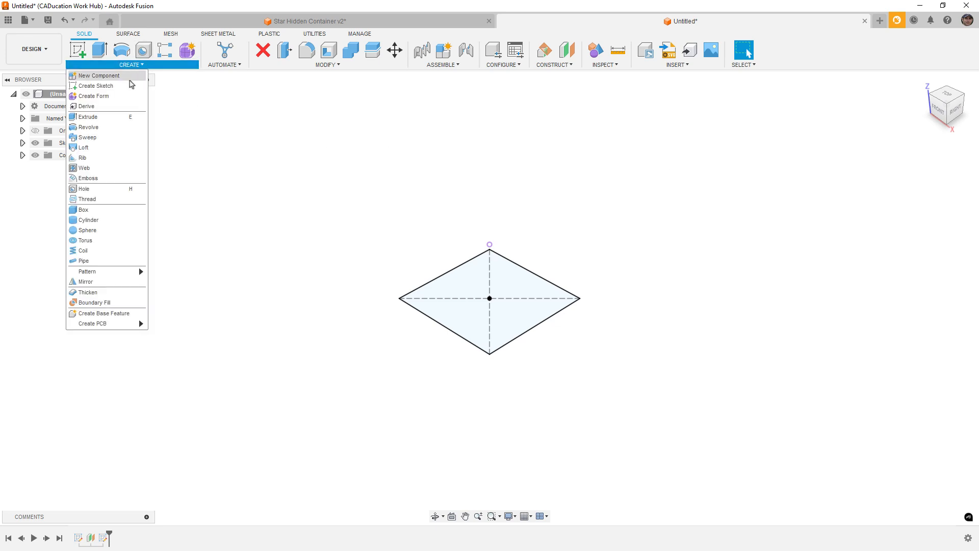
pyautogui.click(101, 147)
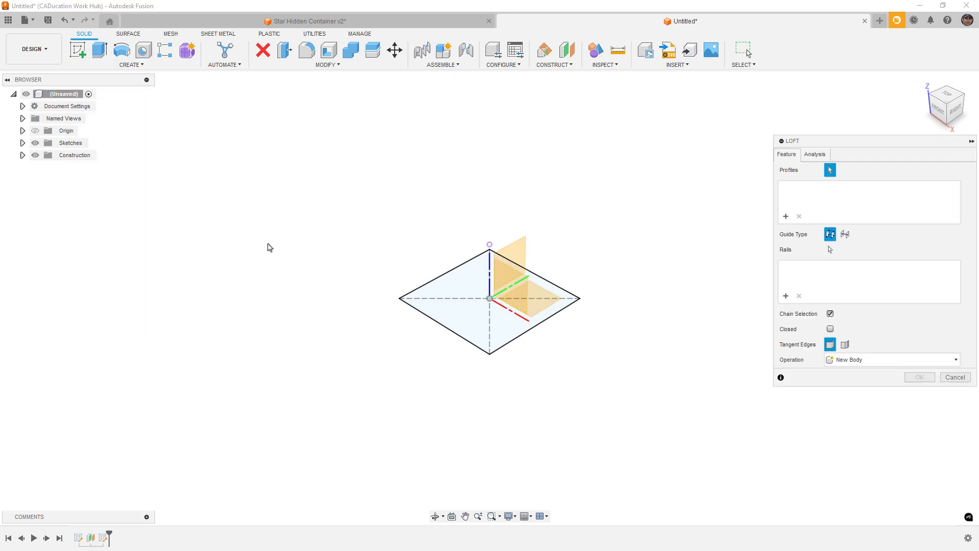
pyautogui.click(454, 297)
pyautogui.click(490, 247)
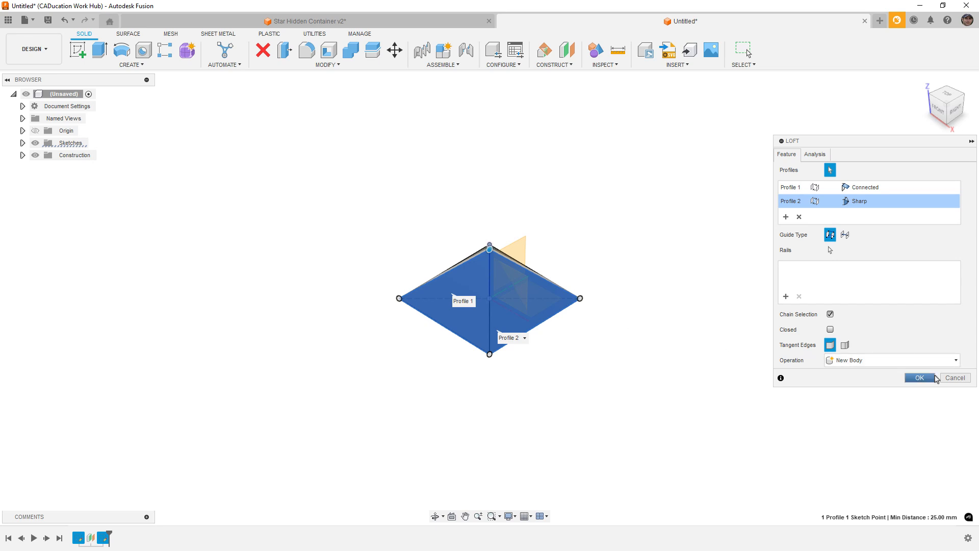
pyautogui.click(922, 377)
# Mirror the pyramid body across the XY origin plane to form a single double-pyramid body.
pyautogui.keyDown('shift'); pyautogui.moveTo(627, 336); pyautogui.dragTo(475, 248, button='middle'); pyautogui.keyUp('shift')
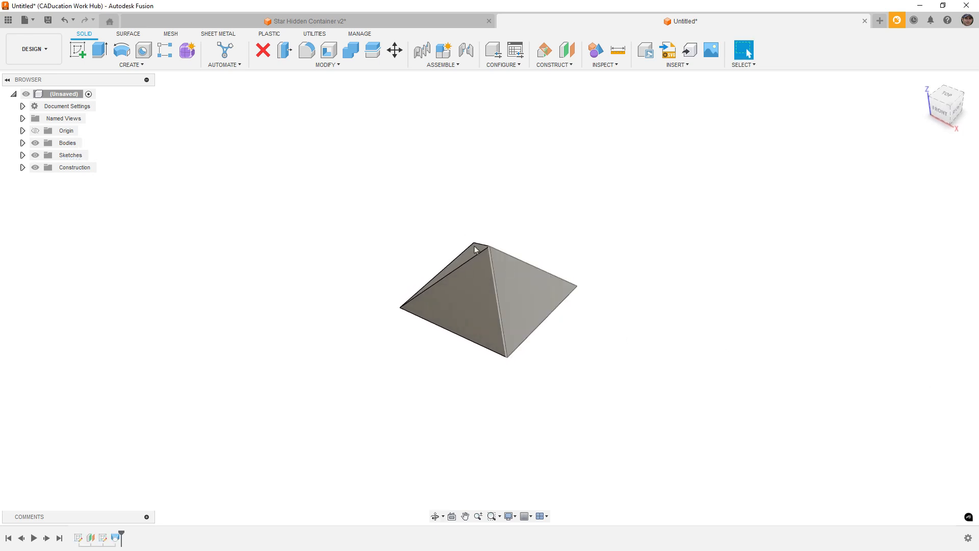
pyautogui.click(134, 65)
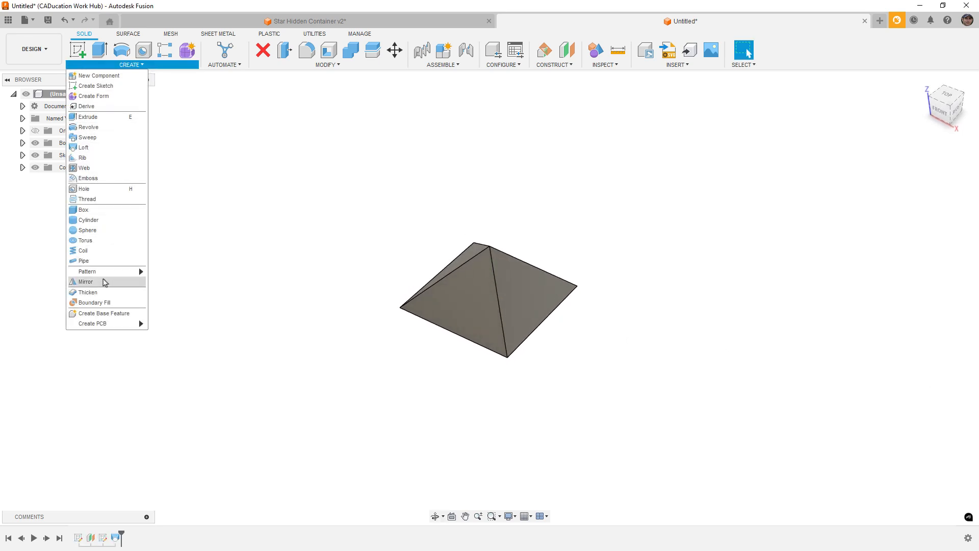
pyautogui.click(105, 282)
pyautogui.click(451, 293)
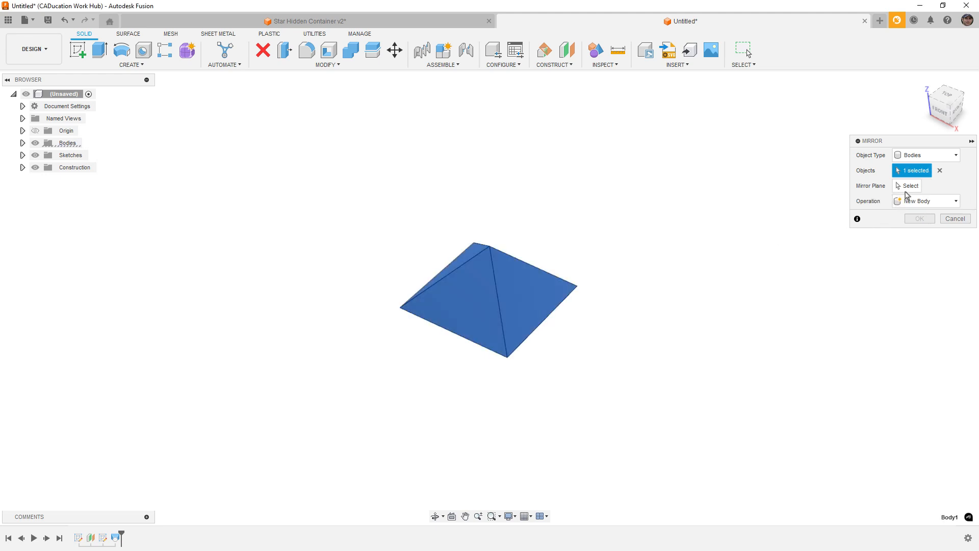
pyautogui.click(907, 186)
pyautogui.moveTo(525, 311)
pyautogui.keyDown('shift'); pyautogui.mouseDown(button='middle')
pyautogui.moveTo(498, 283)
pyautogui.moveTo(512, 308)
pyautogui.mouseUp(button='middle'); pyautogui.keyUp('shift')
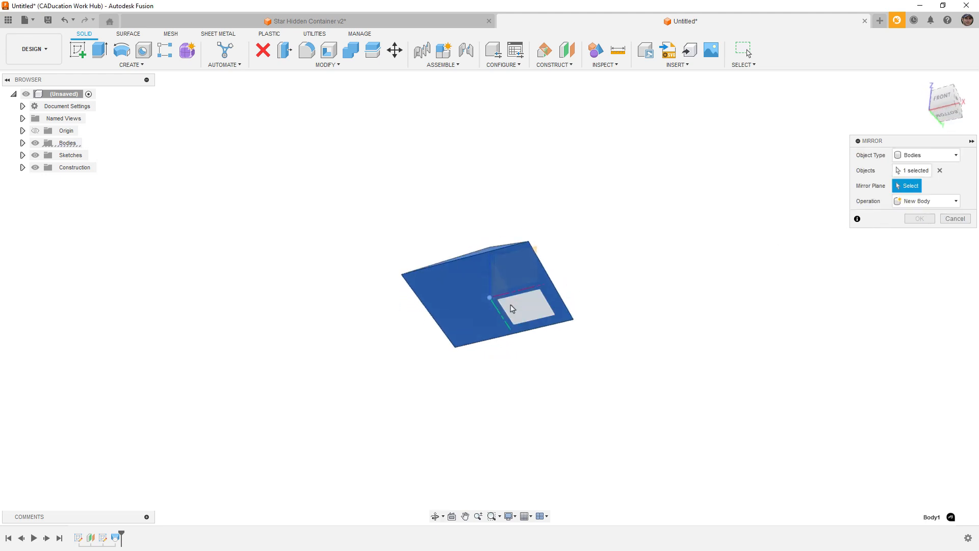
pyautogui.click(512, 309)
pyautogui.click(918, 219)
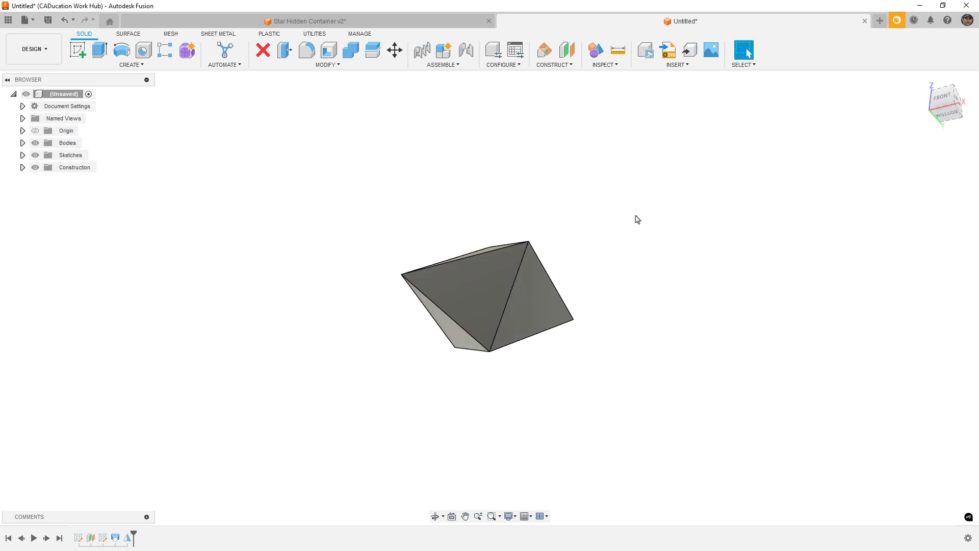
# Circular-pattern the double-pyramid body around the X axis with partial distribution and quantity 2, placing the copy a quarter turn away.
pyautogui.keyDown('shift'); pyautogui.moveTo(636, 219); pyautogui.dragTo(625, 272, button='middle'); pyautogui.keyUp('shift')
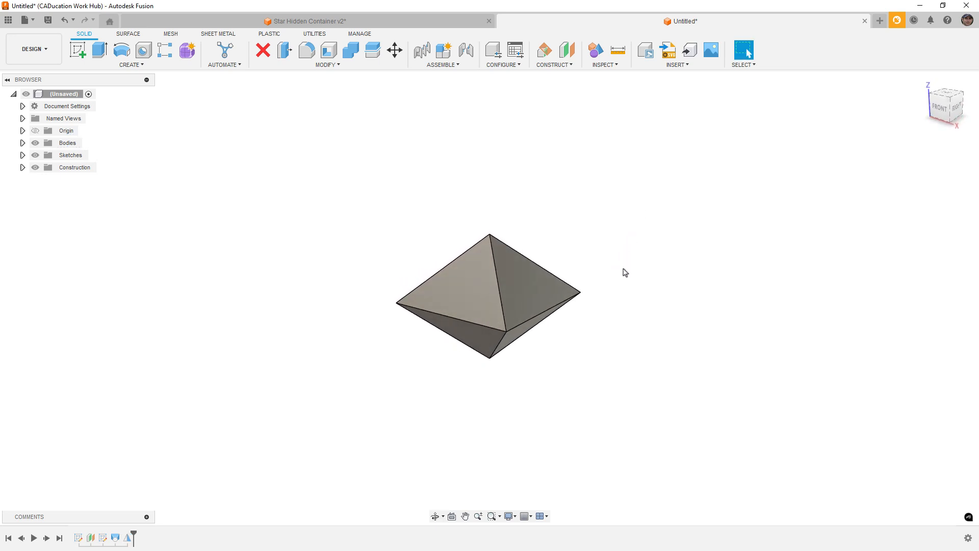
pyautogui.click(22, 143)
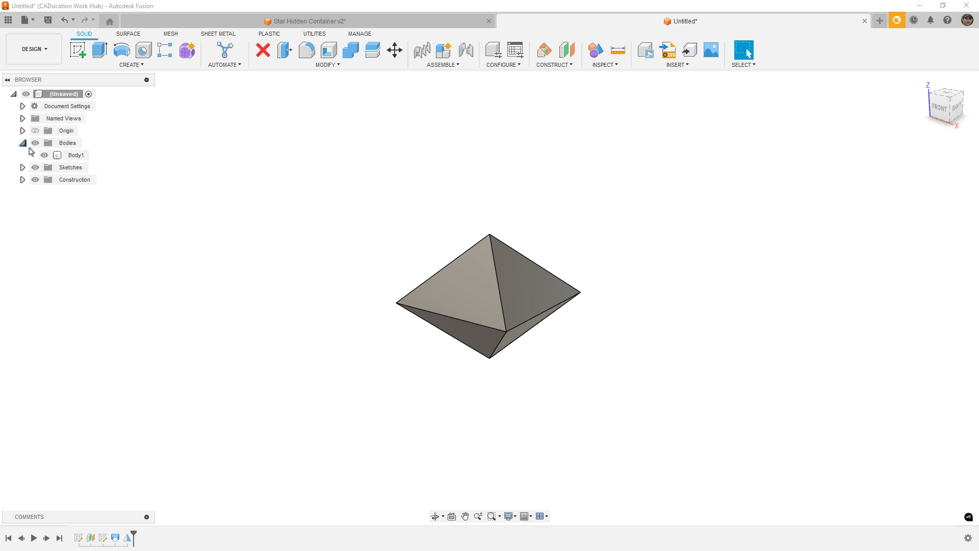
pyautogui.click(75, 155)
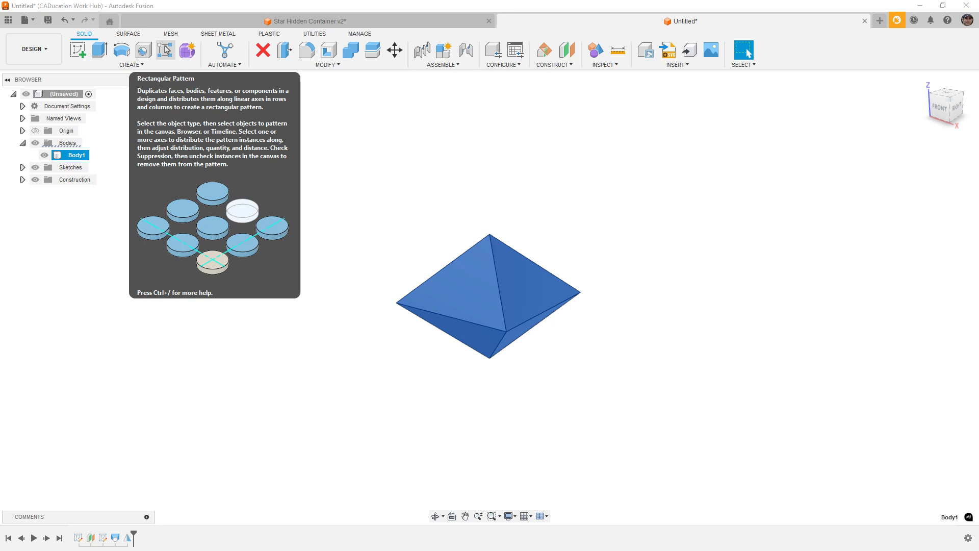
pyautogui.click(165, 50)
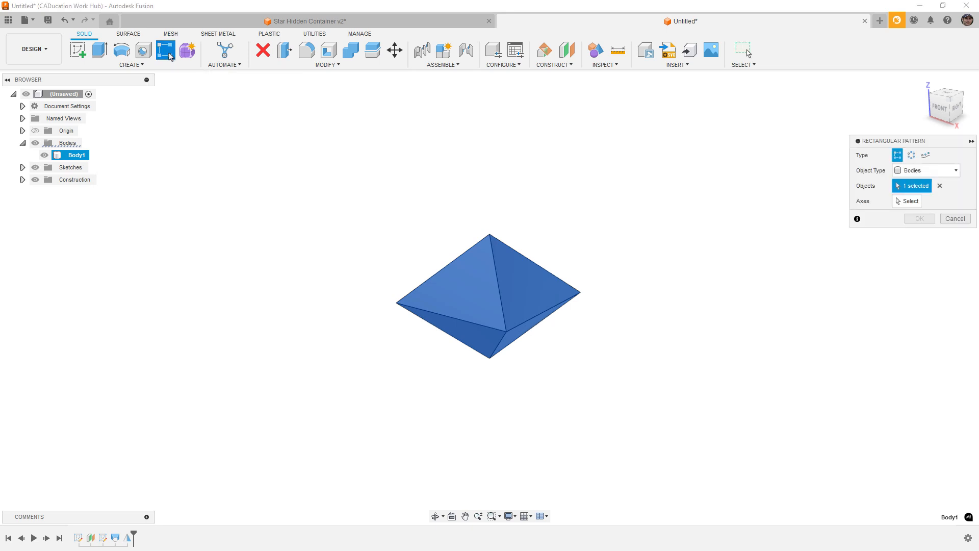
pyautogui.click(910, 156)
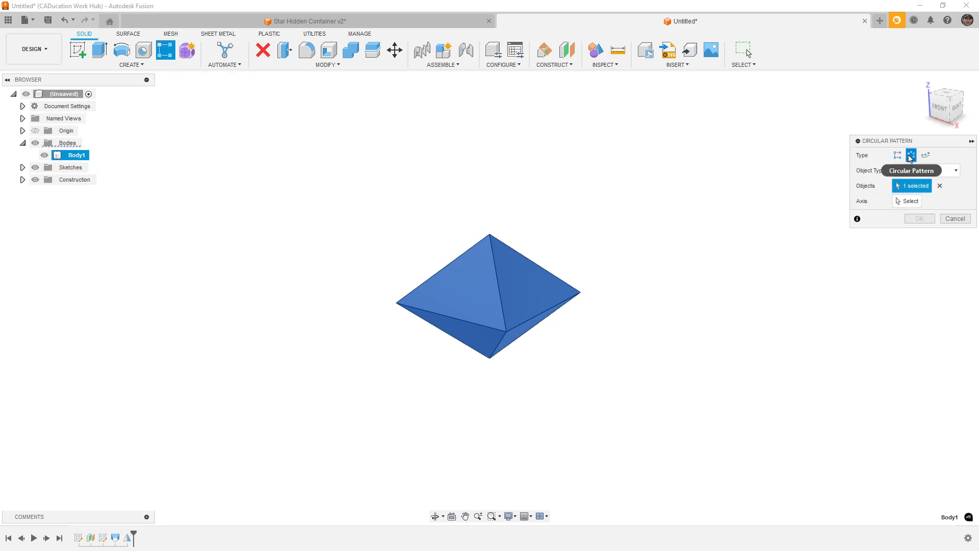
pyautogui.click(524, 306)
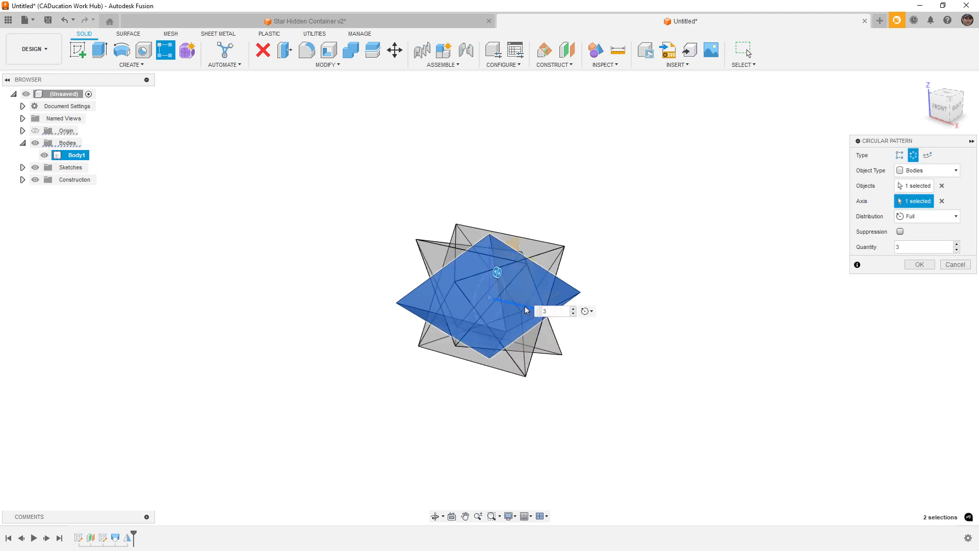
pyautogui.click(573, 313)
pyautogui.click(916, 219)
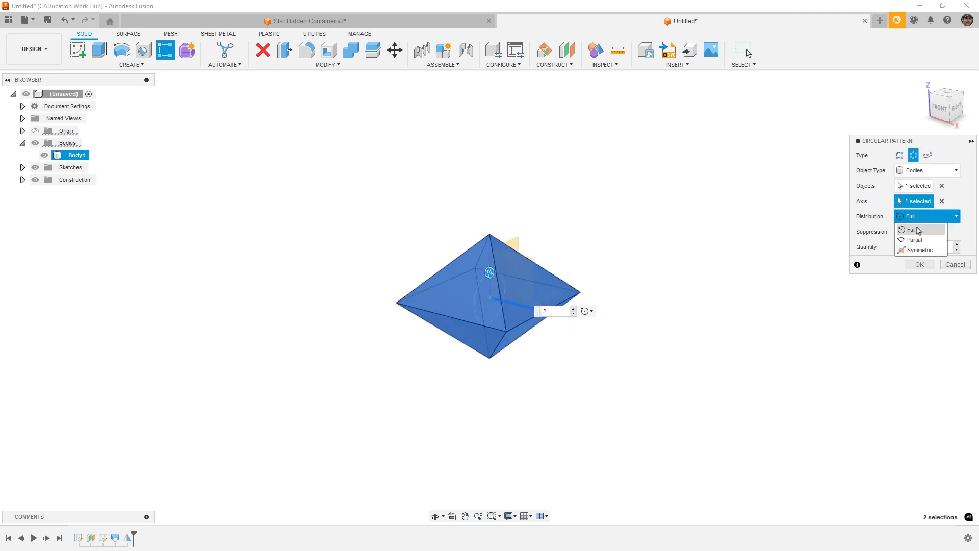
pyautogui.click(918, 236)
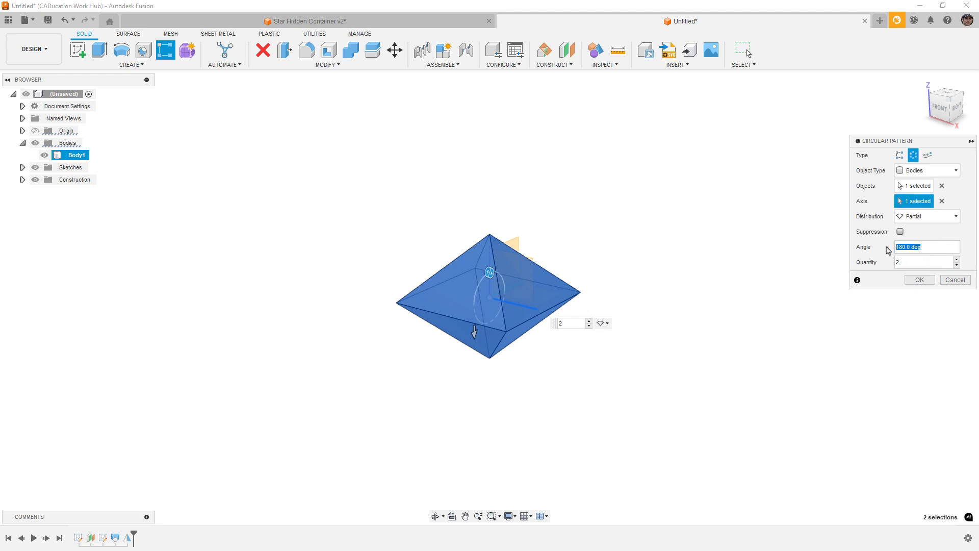
pyautogui.press('Return')
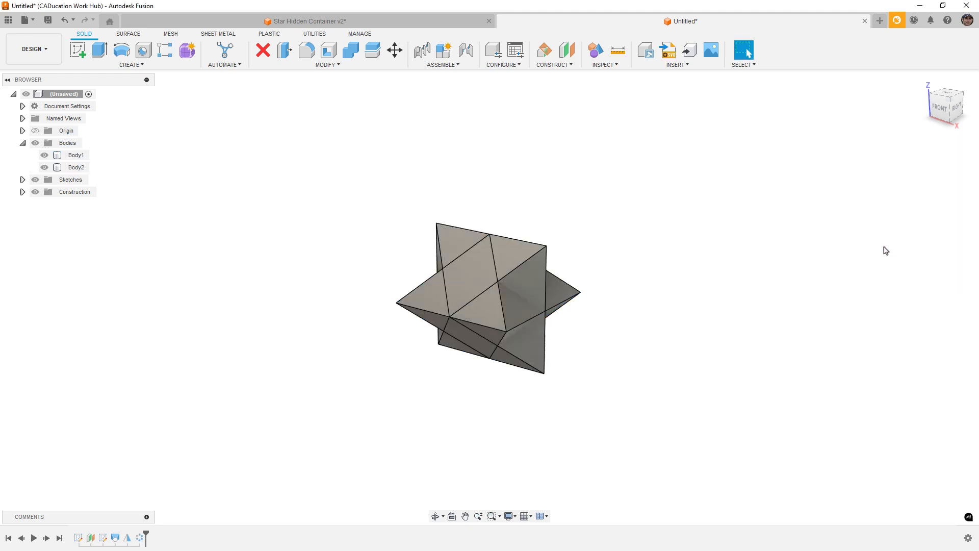
# Circular-pattern the second double-pyramid body, Body2, around the Z axis with partial distribution, a 90° angle and quantity 2.
pyautogui.keyDown('shift'); pyautogui.moveTo(729, 283); pyautogui.dragTo(604, 261, button='middle'); pyautogui.keyUp('shift')
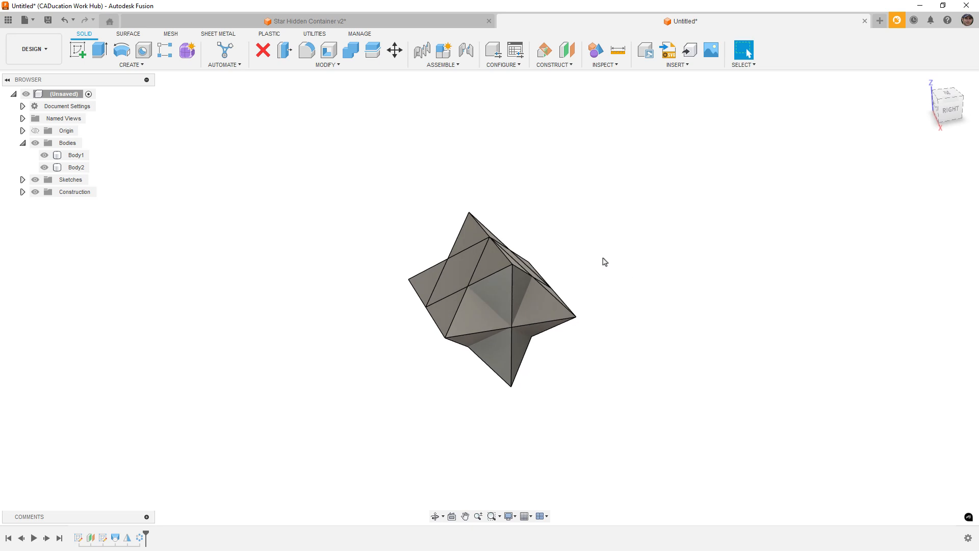
pyautogui.click(69, 167)
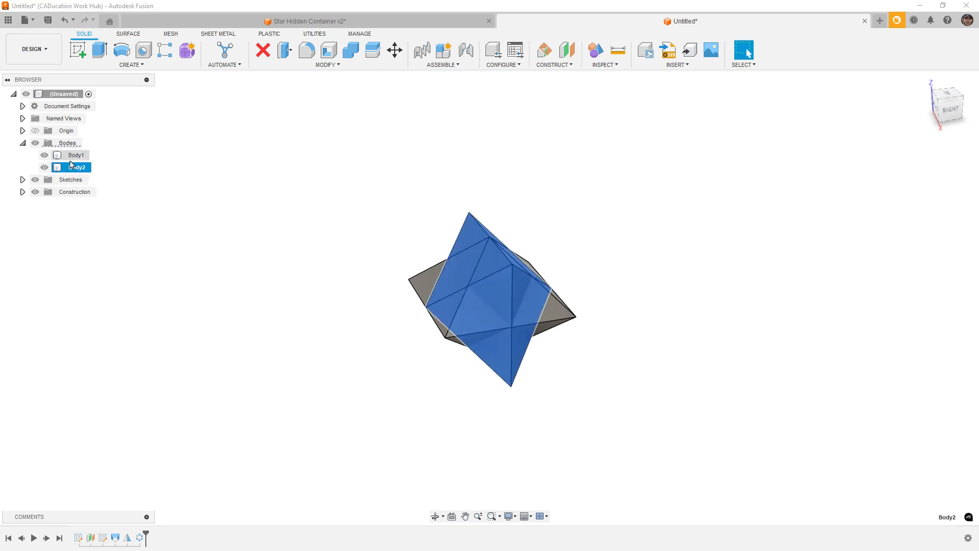
pyautogui.click(164, 55)
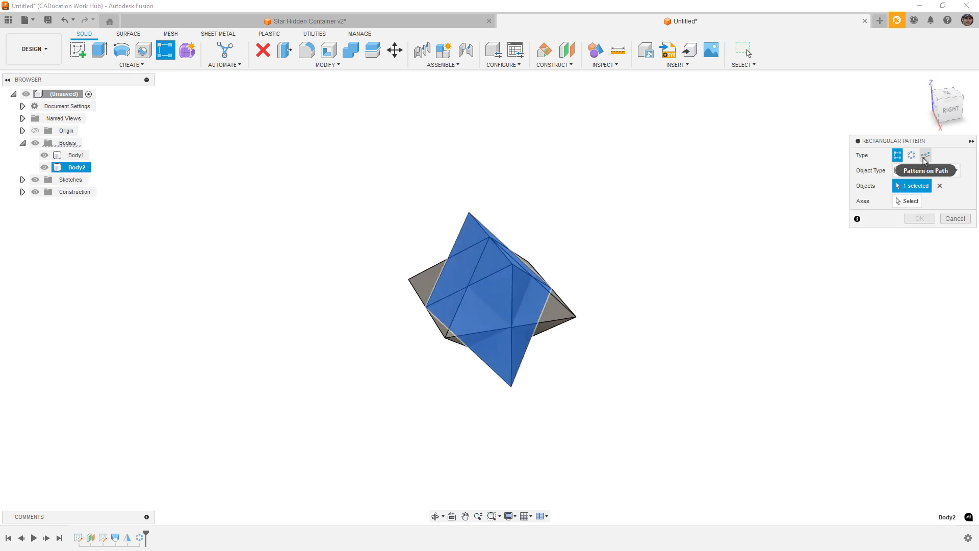
pyautogui.click(911, 155)
pyautogui.click(911, 202)
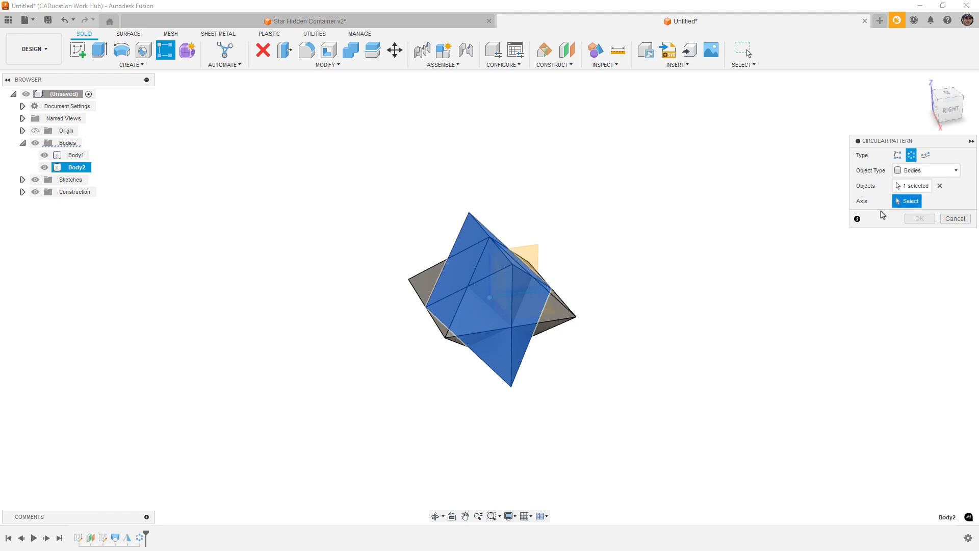
pyautogui.click(492, 266)
pyautogui.click(930, 217)
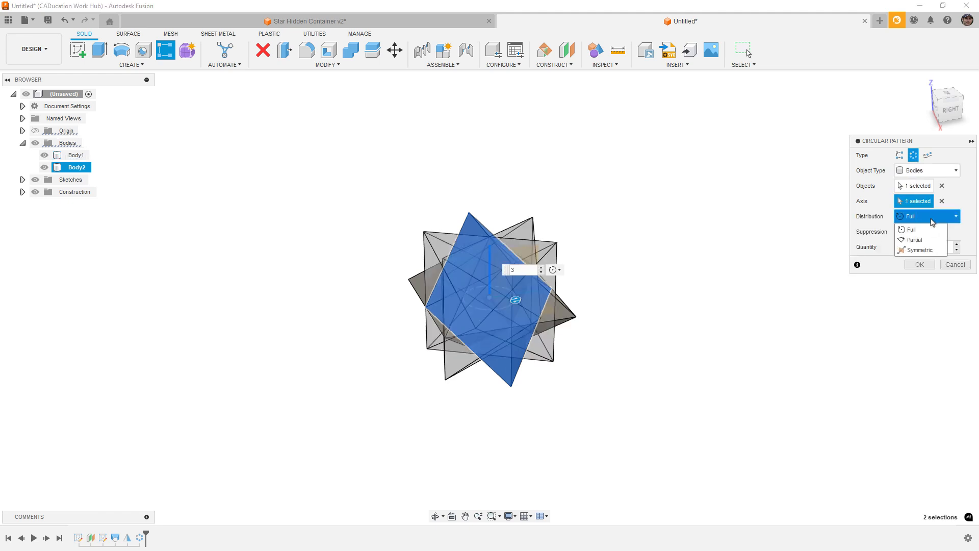
pyautogui.click(921, 239)
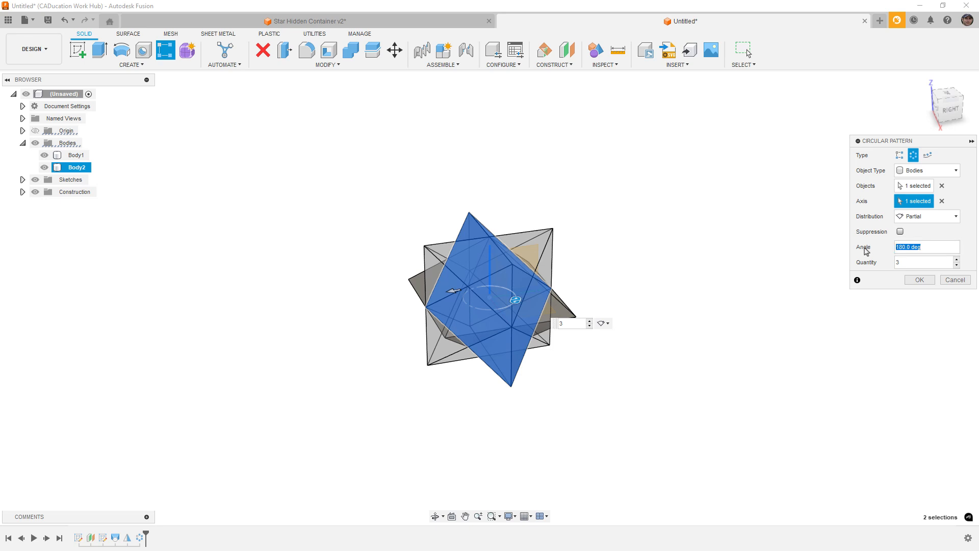
pyautogui.write('90')
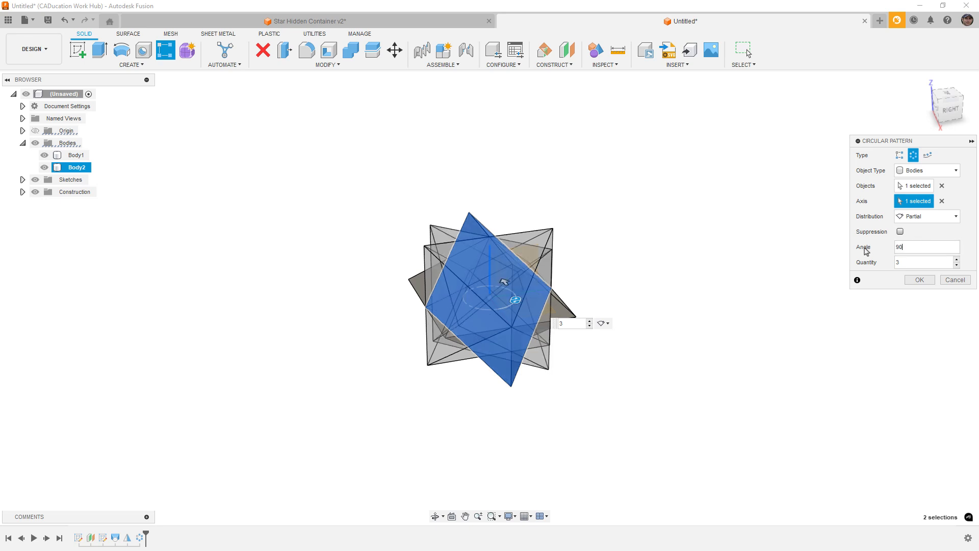
pyautogui.click(957, 265)
pyautogui.click(929, 283)
# Combine the three intersecting double-pyramid bodies into a single star body using the Join operation.
pyautogui.moveTo(566, 343)
pyautogui.keyDown('shift'); pyautogui.mouseDown(button='middle')
pyautogui.moveTo(638, 330)
pyautogui.moveTo(642, 280)
pyautogui.moveTo(566, 334)
pyautogui.mouseUp(button='middle'); pyautogui.keyUp('shift')
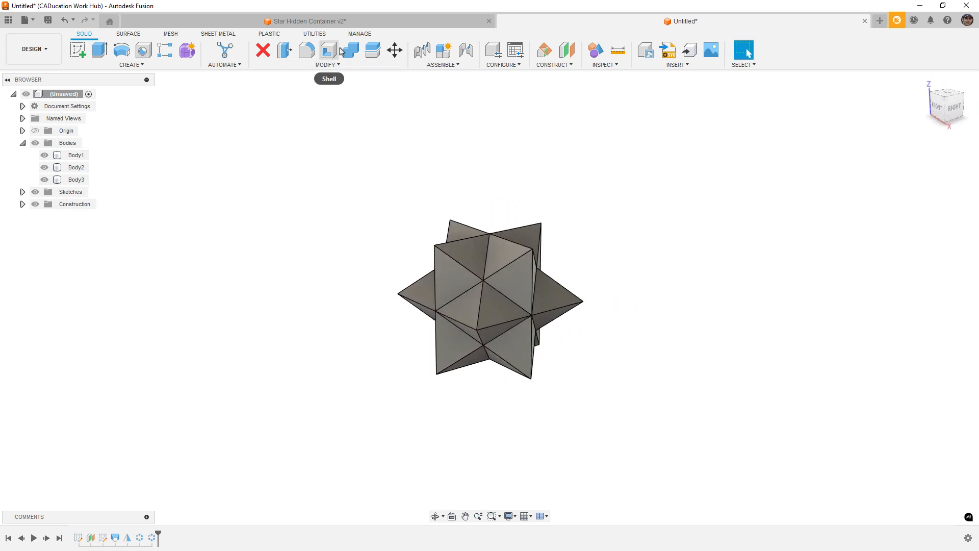
pyautogui.click(351, 49)
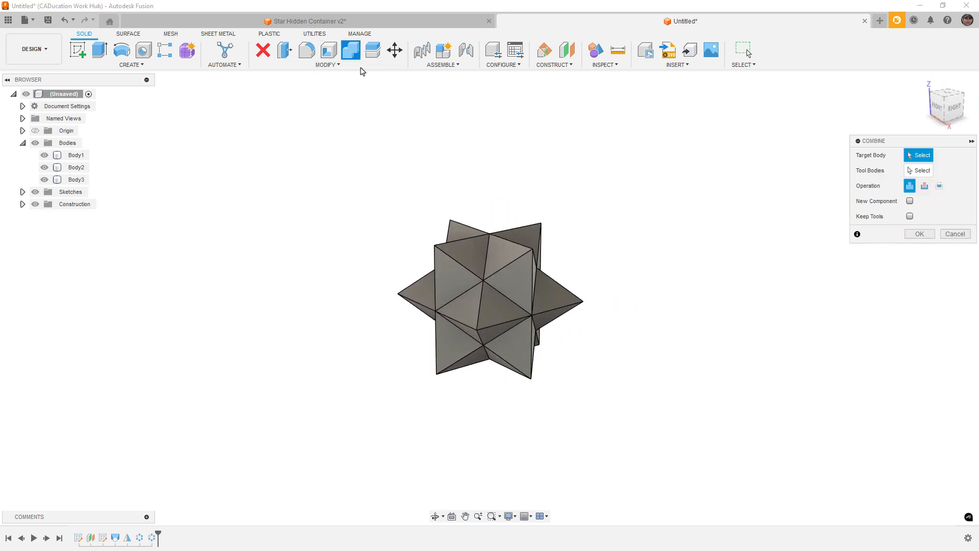
pyautogui.click(520, 234)
pyautogui.click(564, 298)
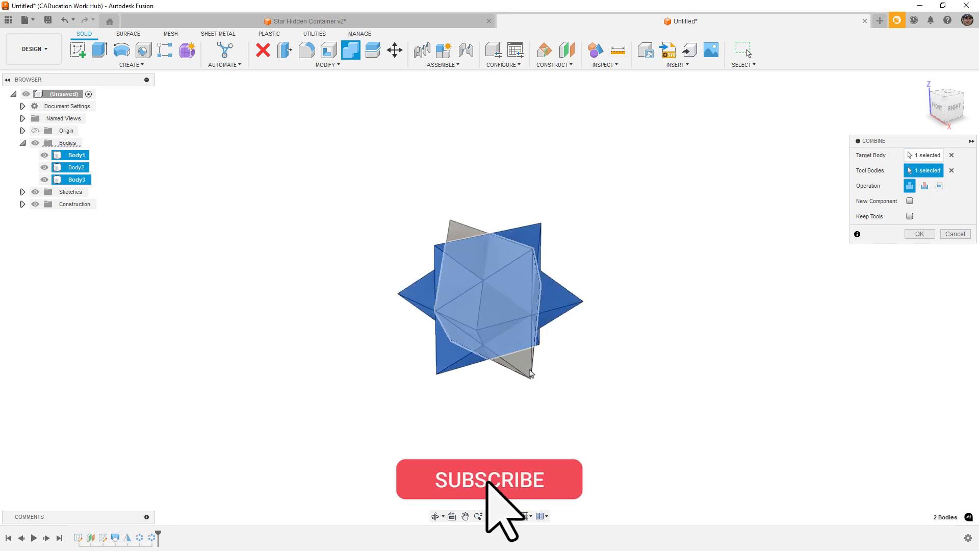
pyautogui.click(528, 370)
pyautogui.click(920, 238)
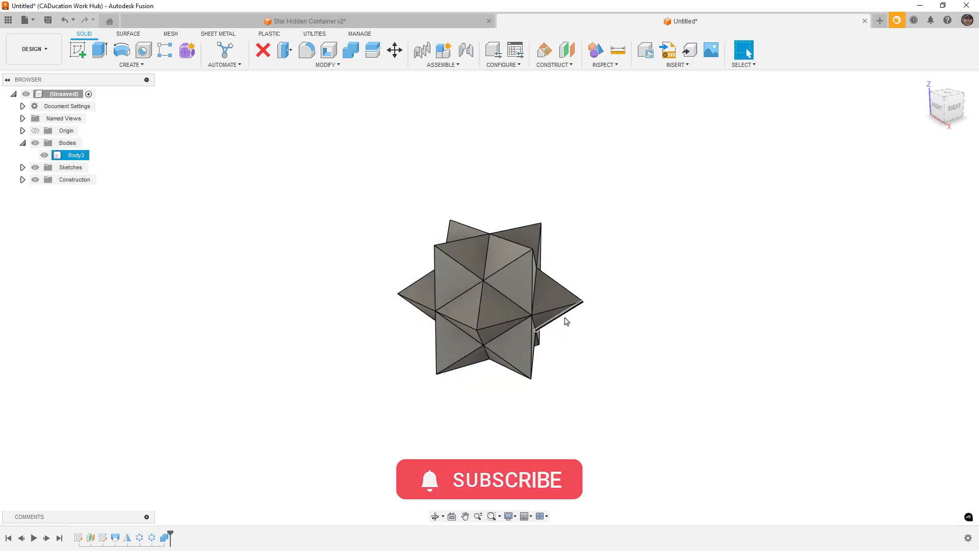
# Chamfer all faces and edges of the star body with an equal distance of 1 mm.
pyautogui.click(350, 69)
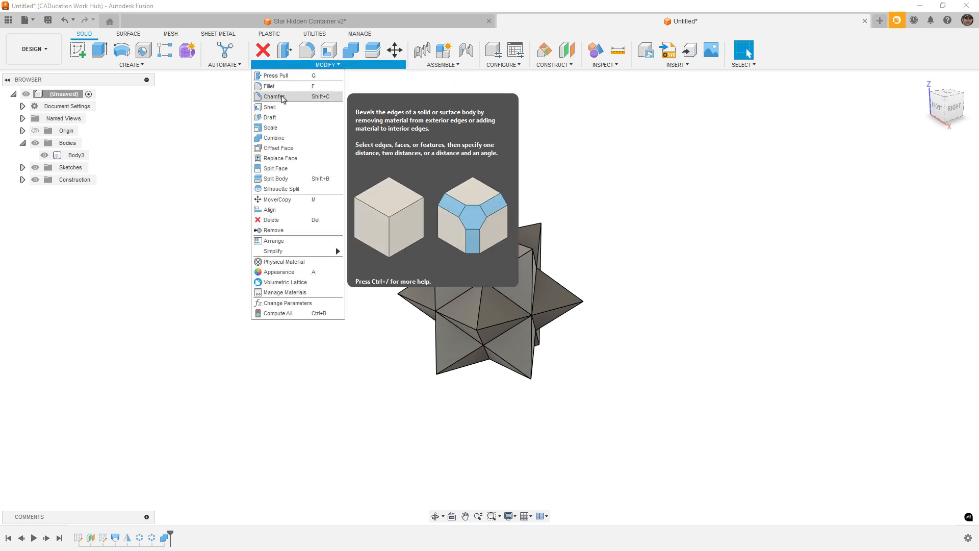
pyautogui.click(275, 97)
pyautogui.moveTo(663, 439); pyautogui.dragTo(432, 258)
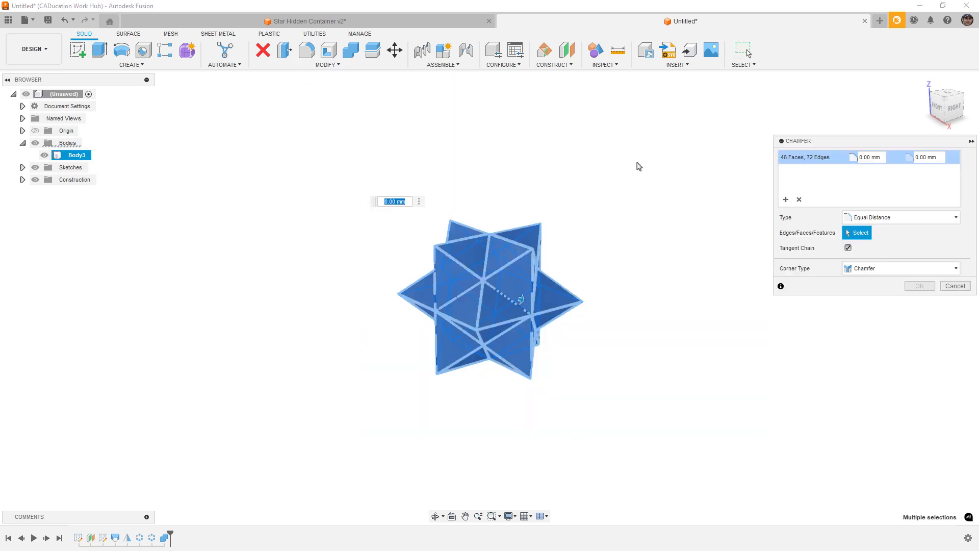
pyautogui.write('1')
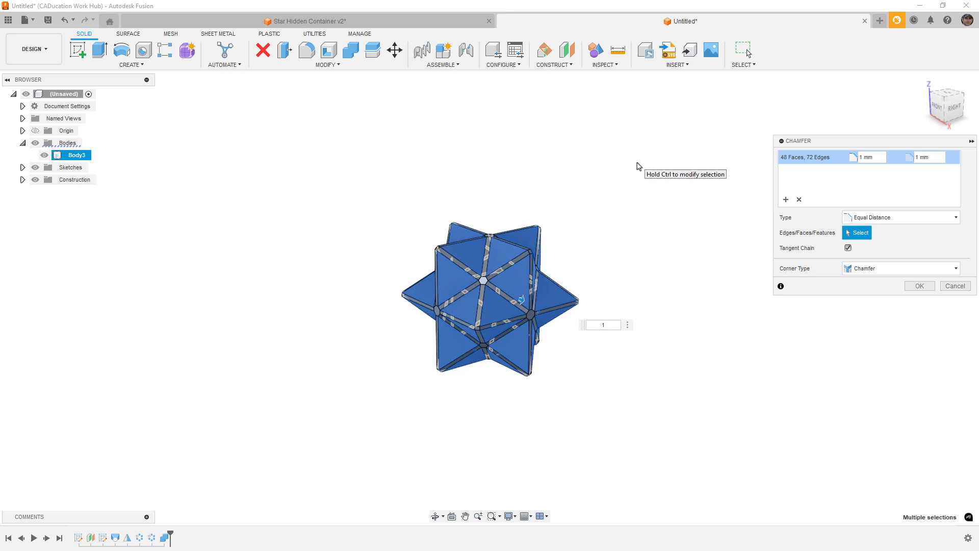
pyautogui.press('Return')
# Split the chamfered star body into upper and lower halves, using the XY origin plane as the splitting tool.
pyautogui.keyDown('shift'); pyautogui.moveTo(599, 310); pyautogui.dragTo(618, 246, button='middle'); pyautogui.keyUp('shift')
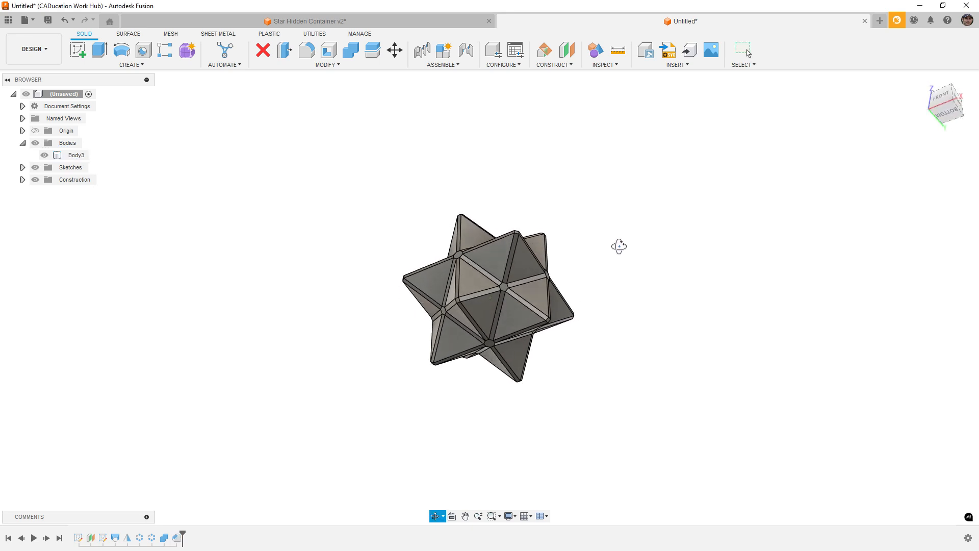
pyautogui.scroll(6, 488, 349)
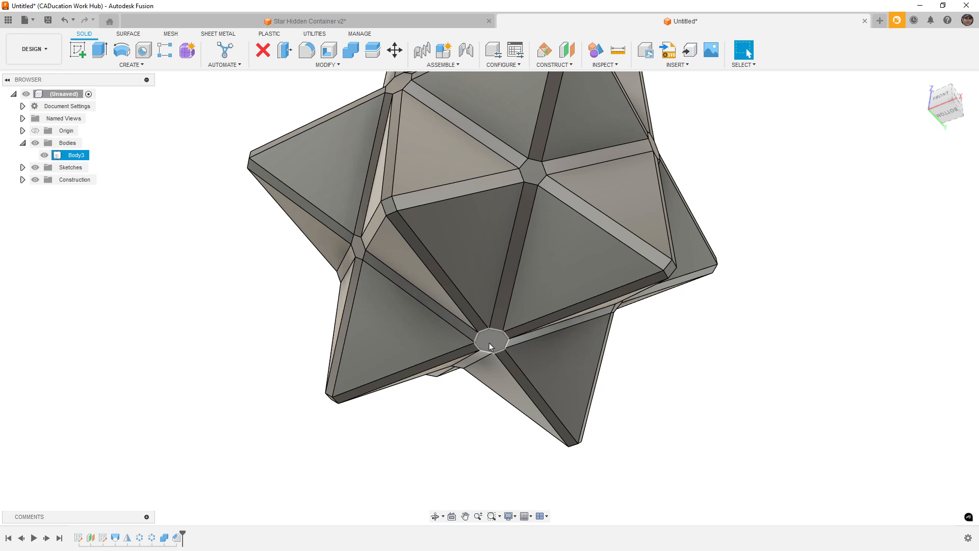
pyautogui.keyDown('shift'); pyautogui.moveTo(534, 304); pyautogui.dragTo(530, 365, button='middle'); pyautogui.keyUp('shift')
pyautogui.scroll(-4, 524, 356)
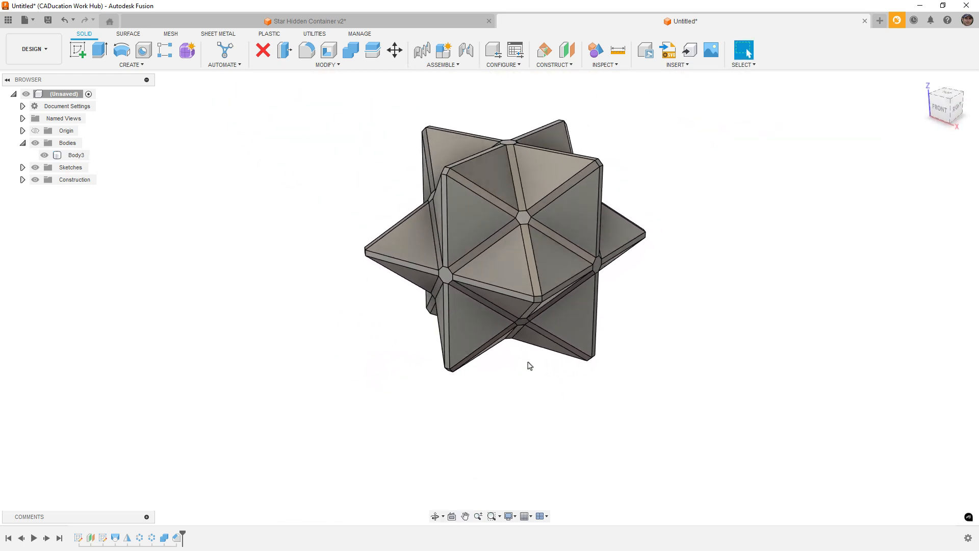
pyautogui.click(481, 370)
pyautogui.click(372, 50)
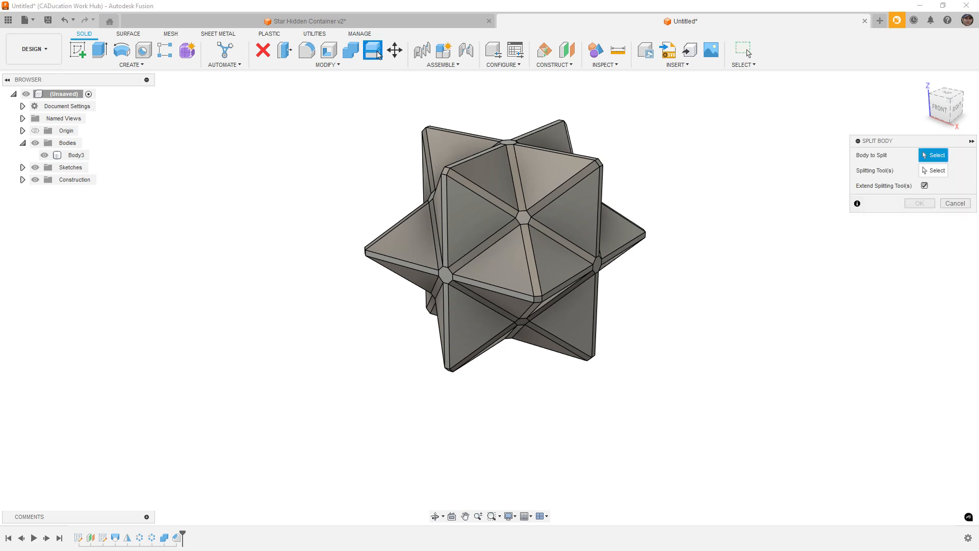
pyautogui.click(561, 175)
pyautogui.click(933, 171)
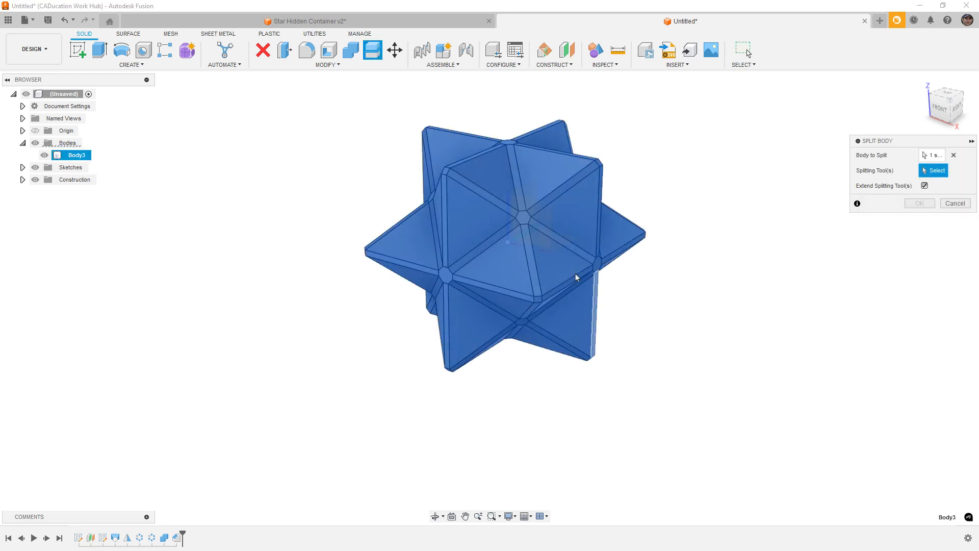
pyautogui.keyDown('shift'); pyautogui.moveTo(554, 249); pyautogui.dragTo(538, 252, button='middle'); pyautogui.keyUp('shift')
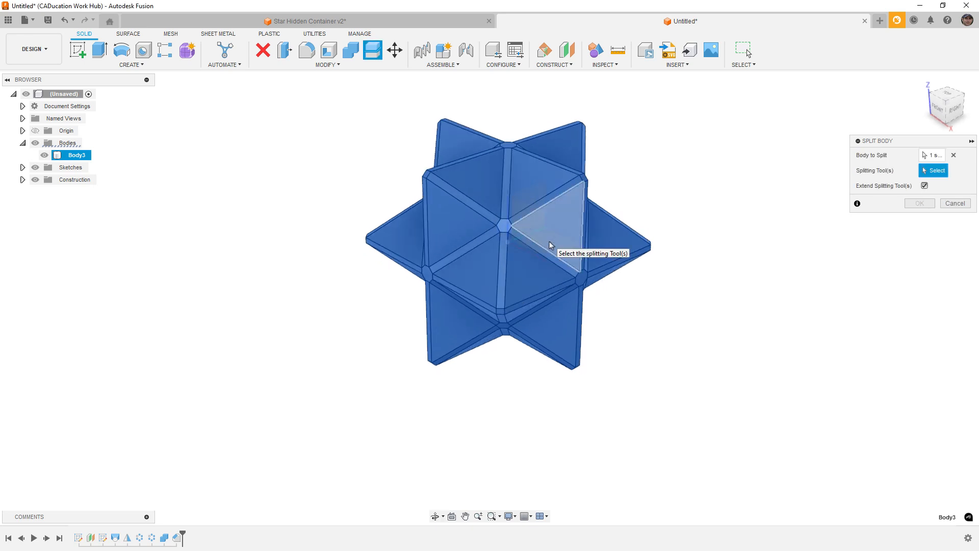
pyautogui.click(549, 241)
pyautogui.click(556, 275)
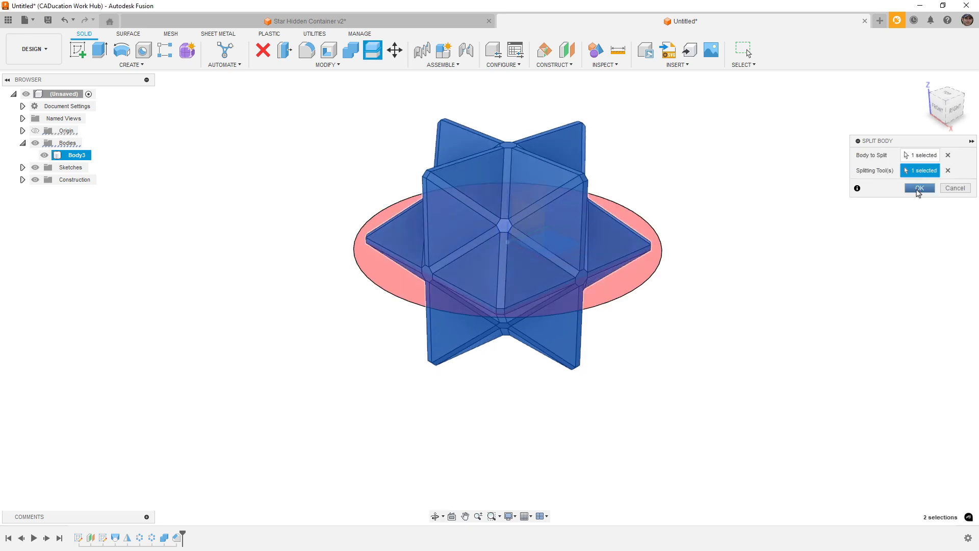
pyautogui.click(918, 189)
# Hide the upper half and rename it Top, and rename the lower half Bottom.
pyautogui.click(66, 168)
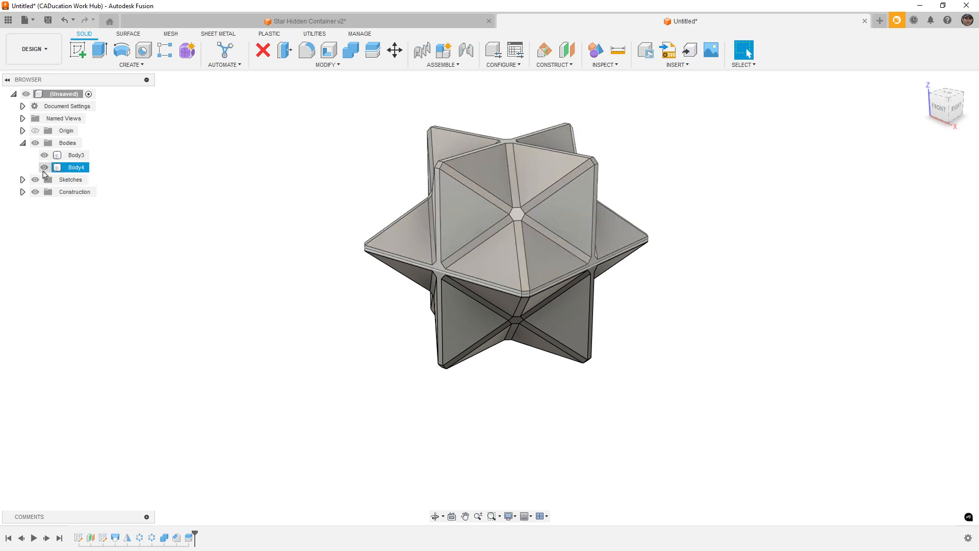
pyautogui.click(44, 167)
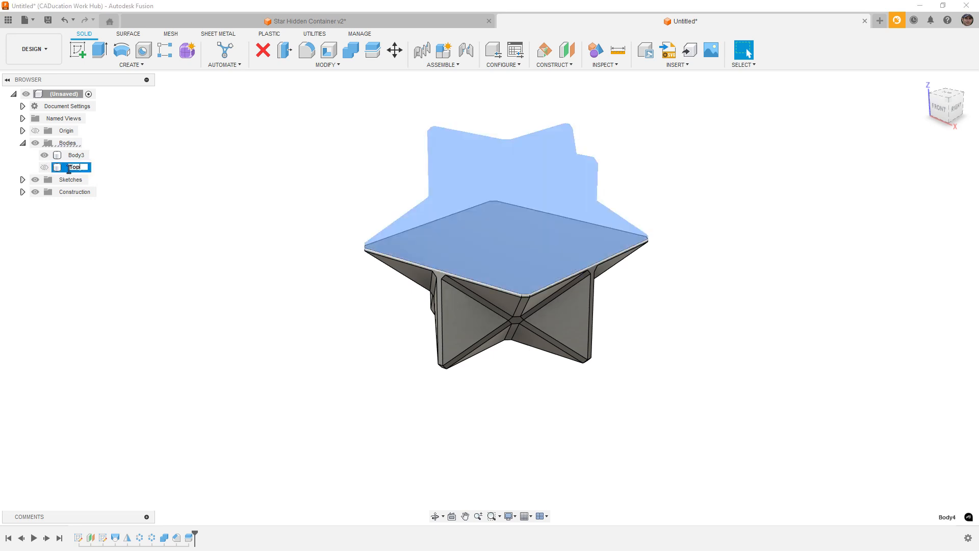
pyautogui.press('Return')
pyautogui.click(75, 156)
pyautogui.click(76, 156)
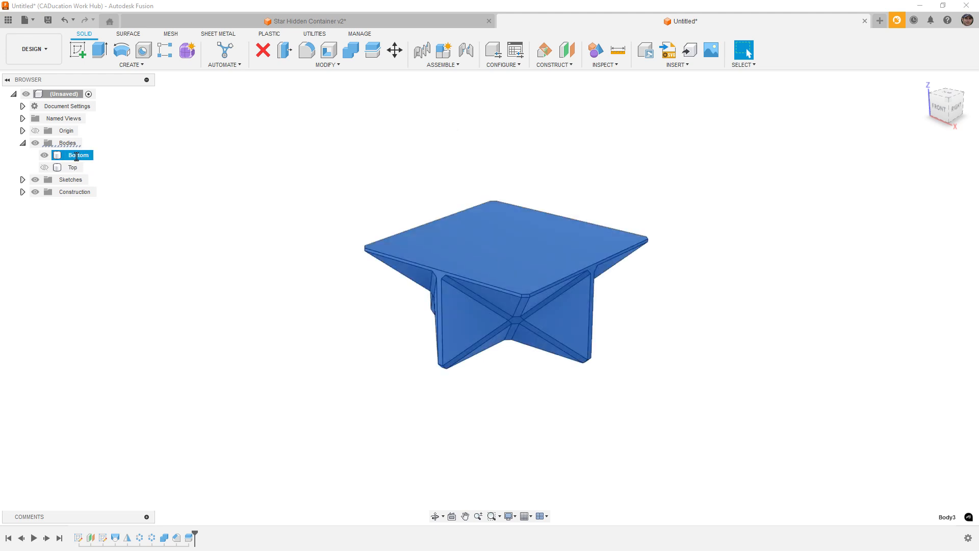
pyautogui.click(414, 92)
# Shell the Bottom body to an inside thickness of 2 mm, removing its flat upper face.
pyautogui.click(328, 49)
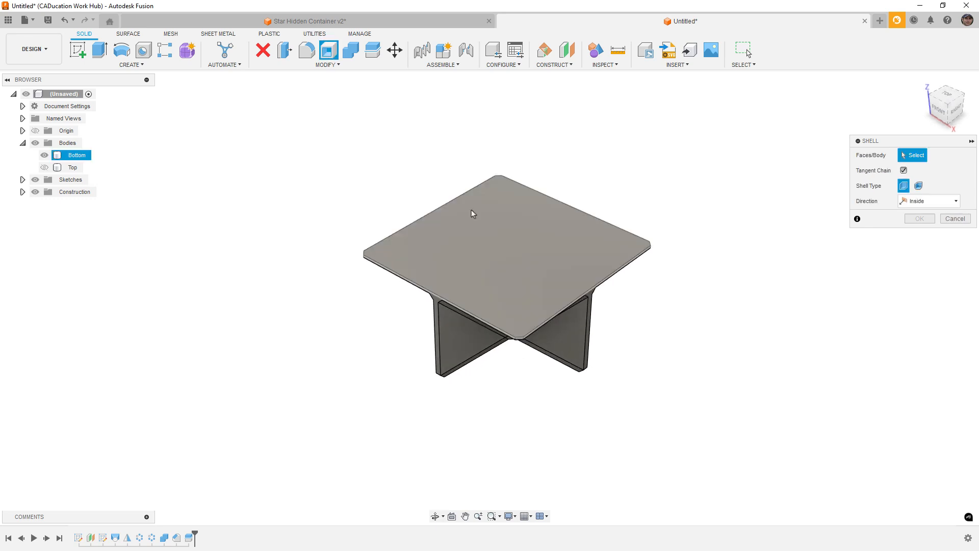
pyautogui.click(527, 271)
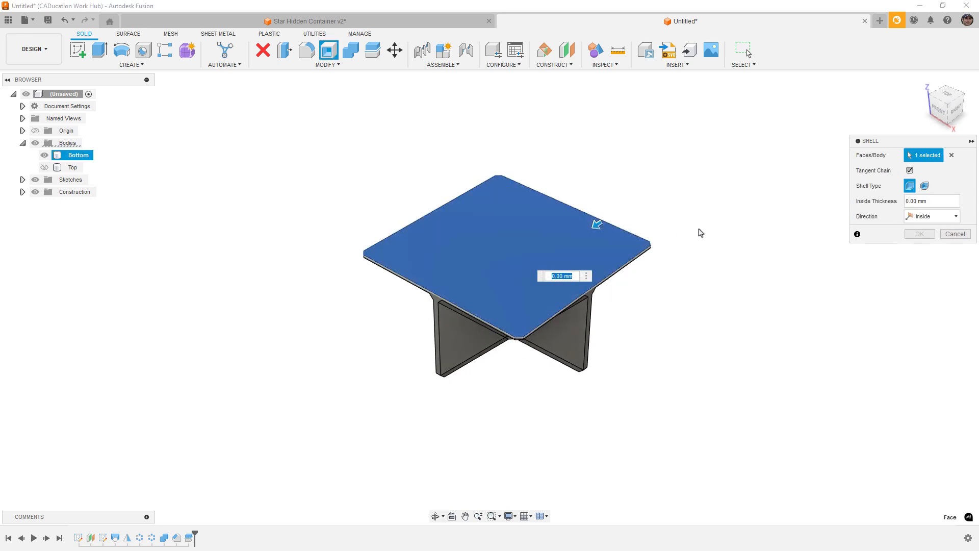
pyautogui.write('2')
pyautogui.press('Return')
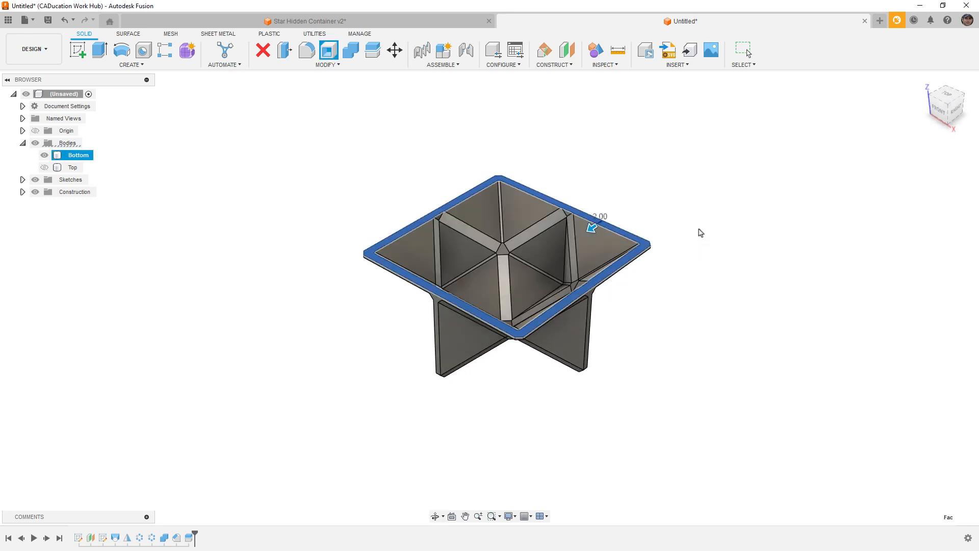
# Hide the Bottom body, show the Top body, and shell it inward with its flat underside removed.
pyautogui.click(44, 155)
pyautogui.click(44, 167)
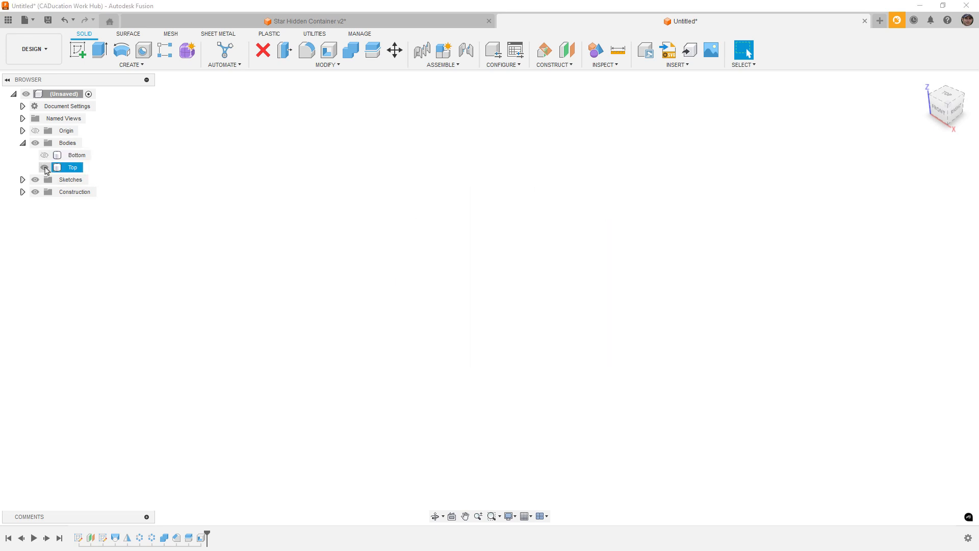
pyautogui.click(44, 167)
pyautogui.keyDown('shift'); pyautogui.moveTo(431, 391); pyautogui.dragTo(451, 281, button='middle'); pyautogui.keyUp('shift')
pyautogui.click(327, 50)
pyautogui.click(468, 314)
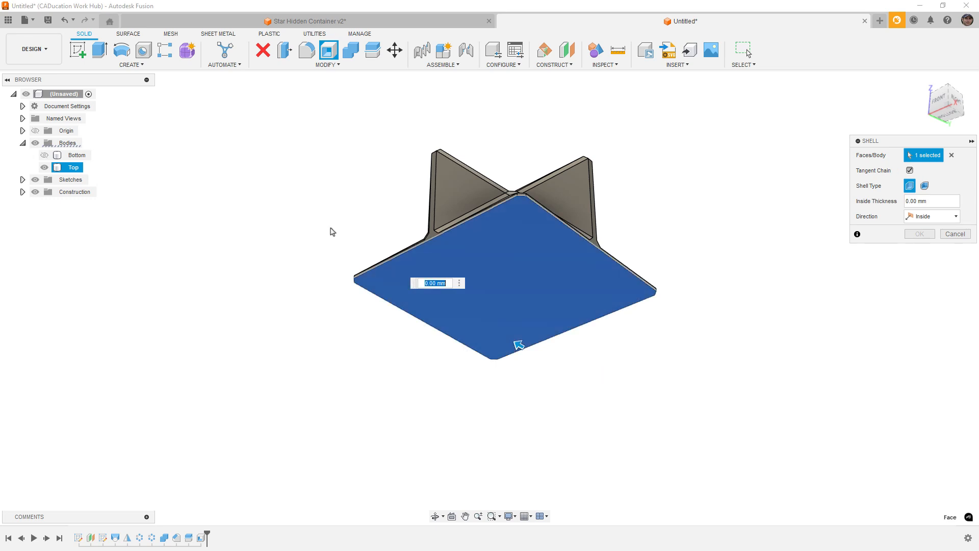
pyautogui.press('Return')
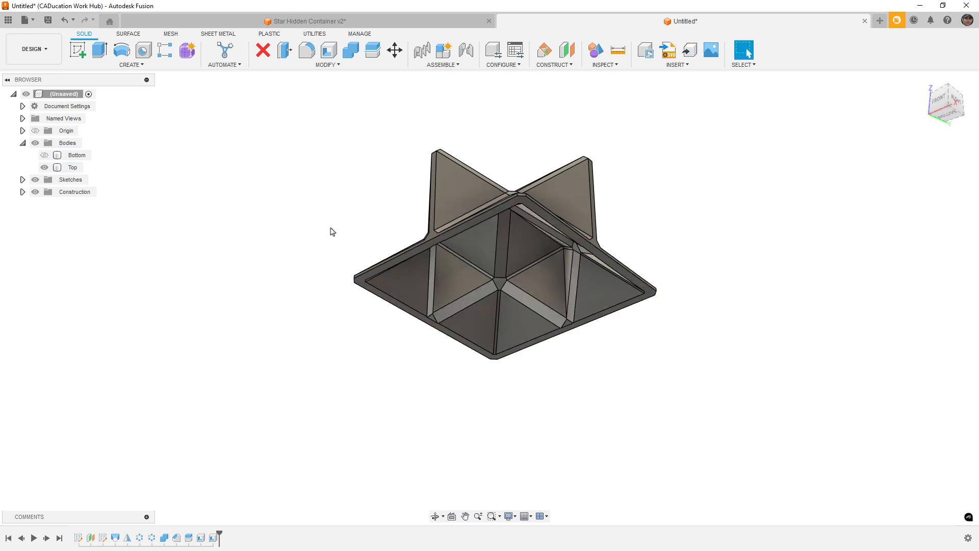
# Hide the Top body and show the Bottom body again.
pyautogui.keyDown('shift'); pyautogui.moveTo(363, 227); pyautogui.dragTo(356, 285, button='middle'); pyautogui.keyUp('shift')
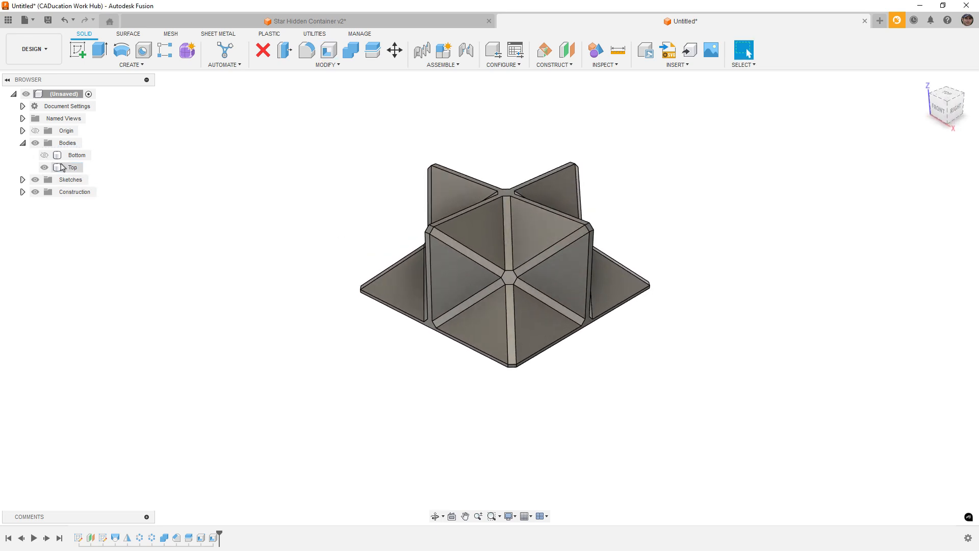
pyautogui.click(44, 167)
pyautogui.click(45, 155)
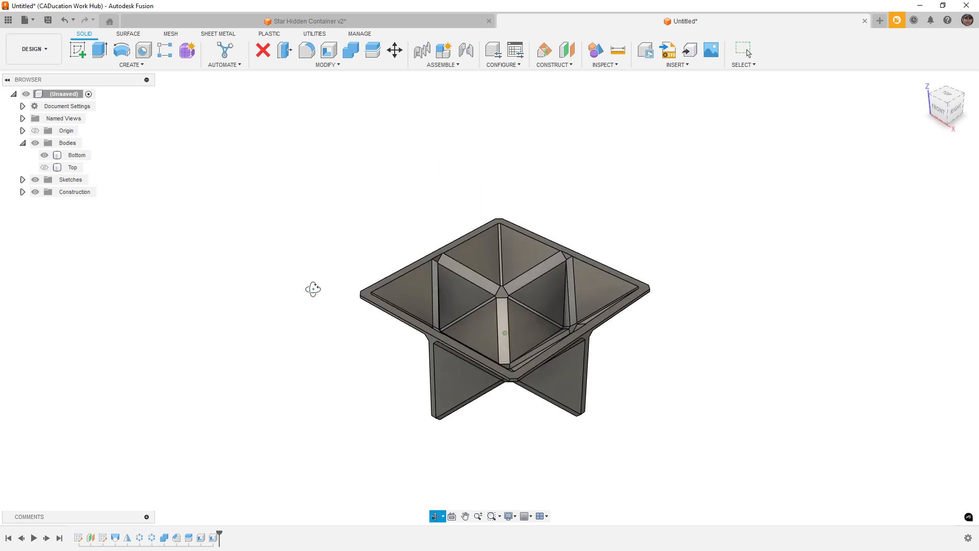
# Sketch on the Bottom body's flat rim face and offset the rim's inner outline outward by 1 mm.
pyautogui.keyDown('shift'); pyautogui.moveTo(313, 283); pyautogui.dragTo(508, 426, button='middle'); pyautogui.keyUp('shift')
pyautogui.scroll(5, 509, 427)
pyautogui.rightClick(511, 410)
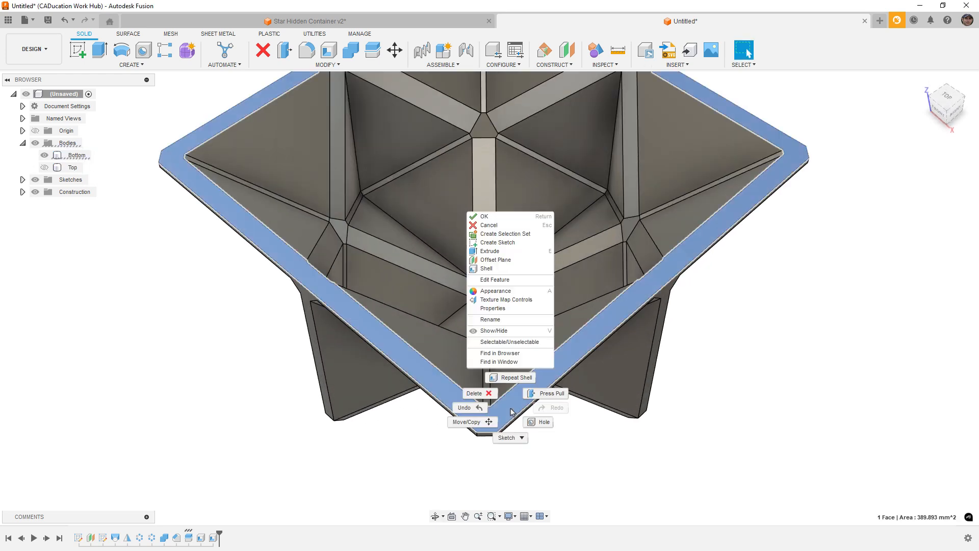
pyautogui.click(500, 243)
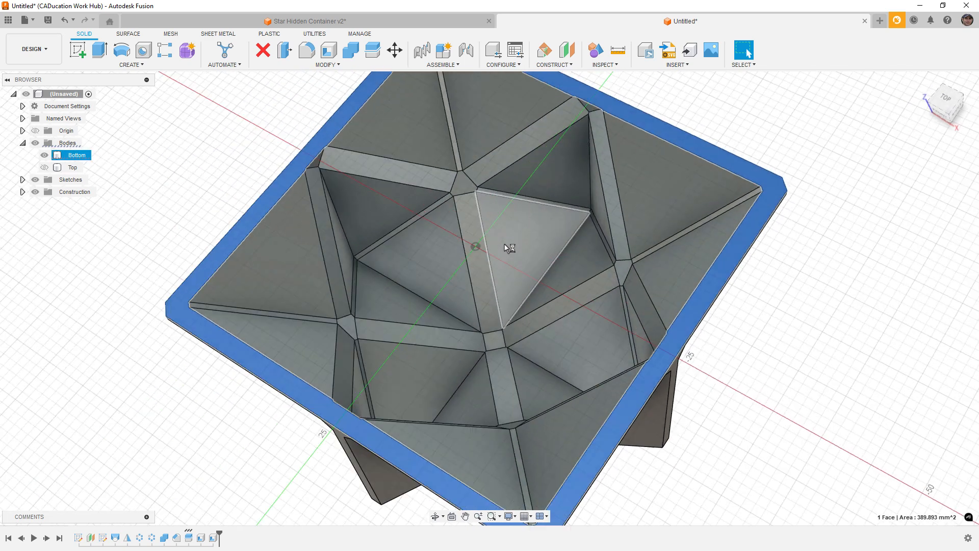
pyautogui.click(259, 50)
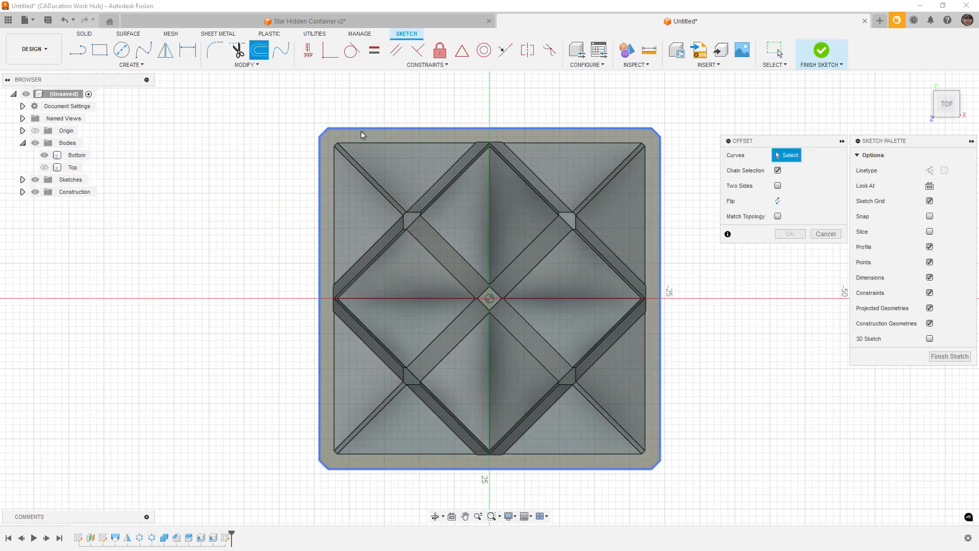
pyautogui.click(365, 146)
pyautogui.moveTo(365, 146); pyautogui.dragTo(364, 135)
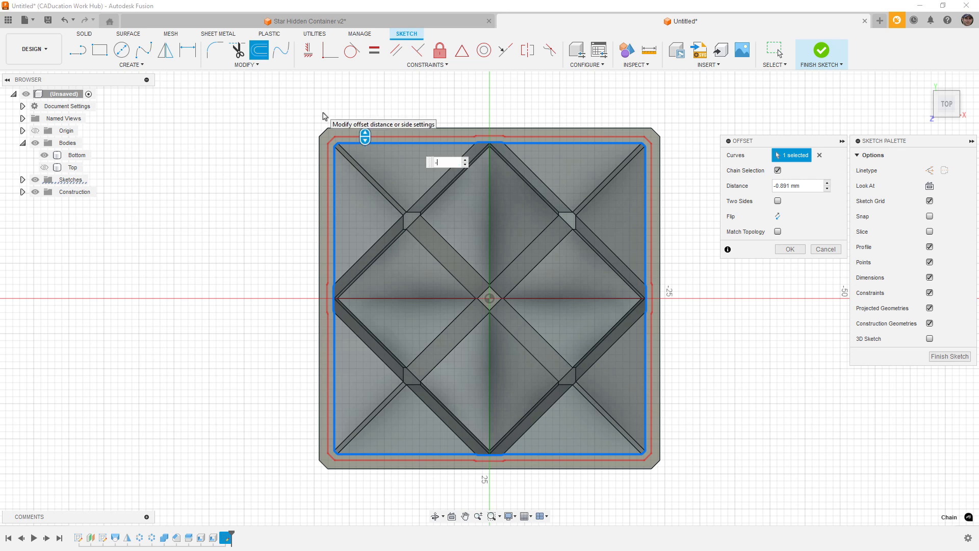
pyautogui.press('Return')
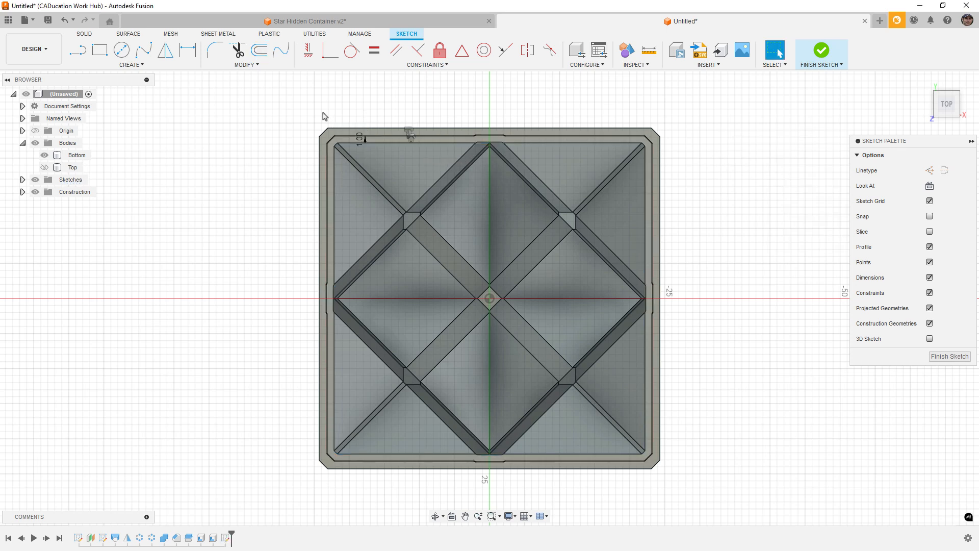
pyautogui.click(821, 50)
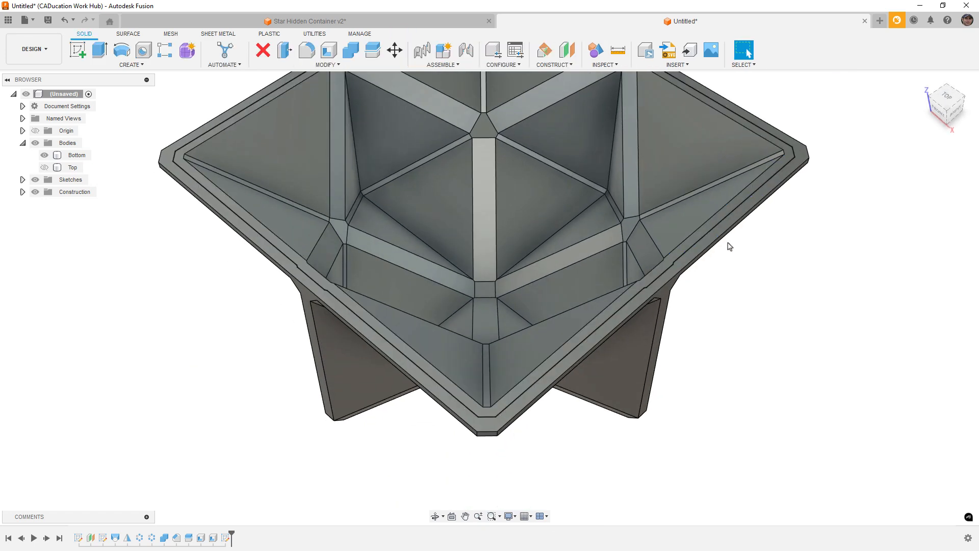
# Extrude the inner ring profile on the rim upward to form a raised lip joined to the Bottom body.
pyautogui.moveTo(729, 245); pyautogui.dragTo(718, 319, button='middle')
pyautogui.press('e')
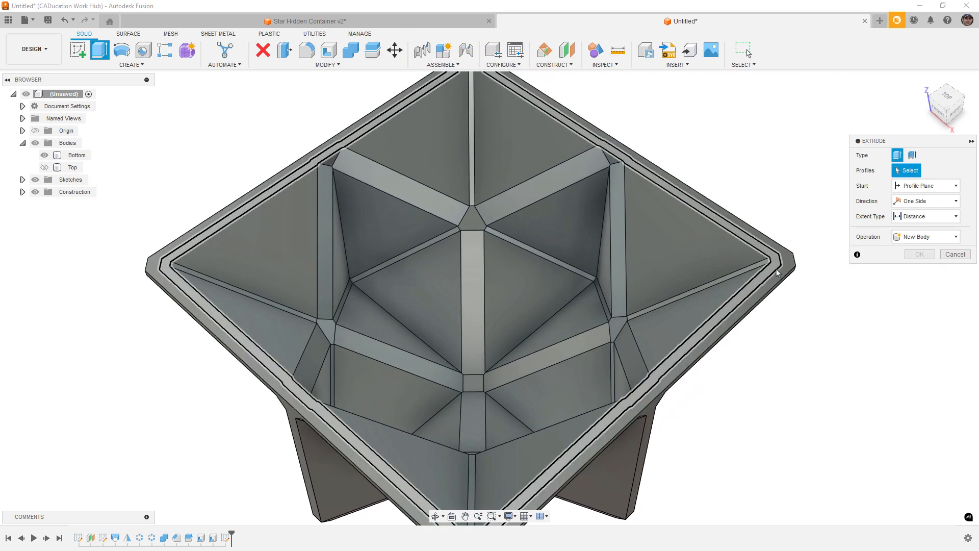
pyautogui.click(775, 264)
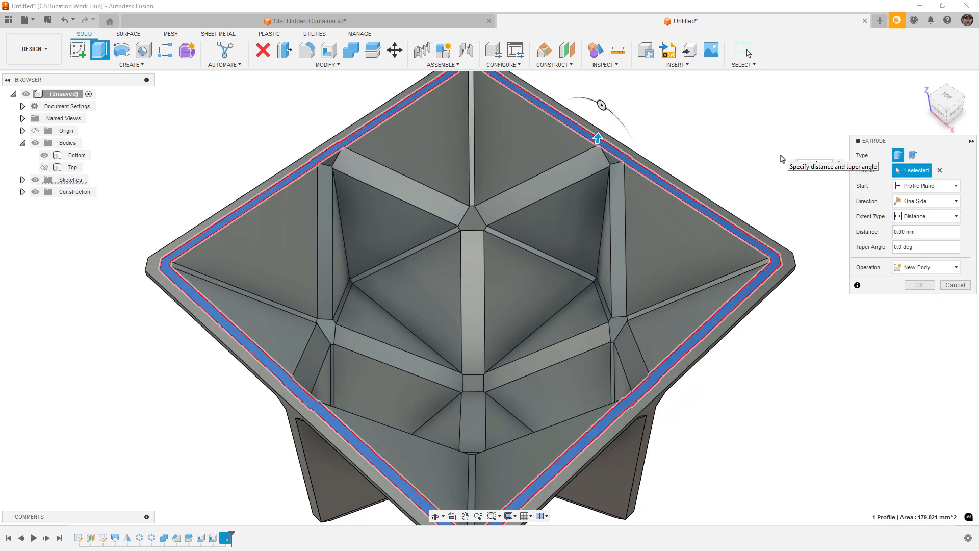
pyautogui.press('Escape')
pyautogui.scroll(-2, 650, 270)
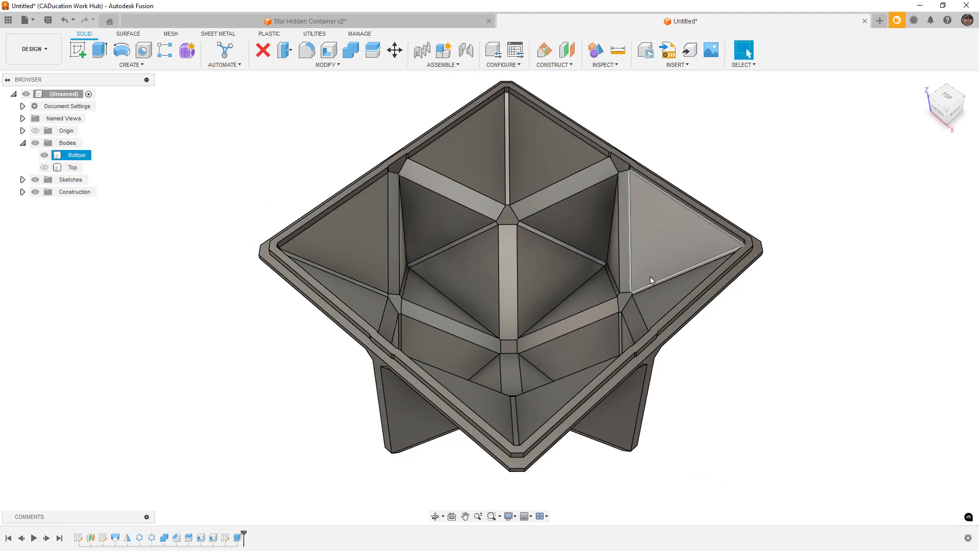
pyautogui.keyDown('shift'); pyautogui.moveTo(652, 320); pyautogui.dragTo(647, 278, button='middle'); pyautogui.keyUp('shift')
# Show the Top body and cut the Bottom body's shape out of it with Combine, keeping the tool body.
pyautogui.click(45, 167)
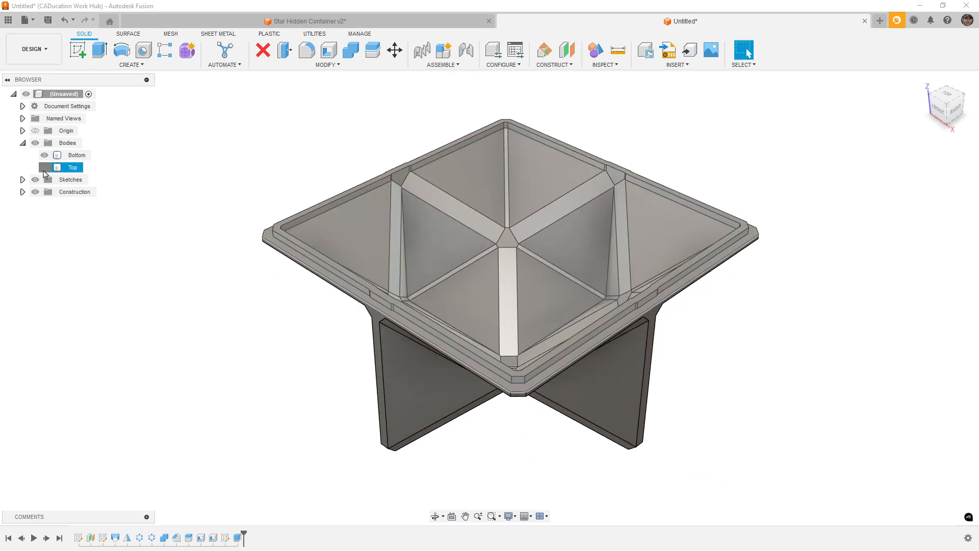
pyautogui.click(350, 49)
pyautogui.click(924, 187)
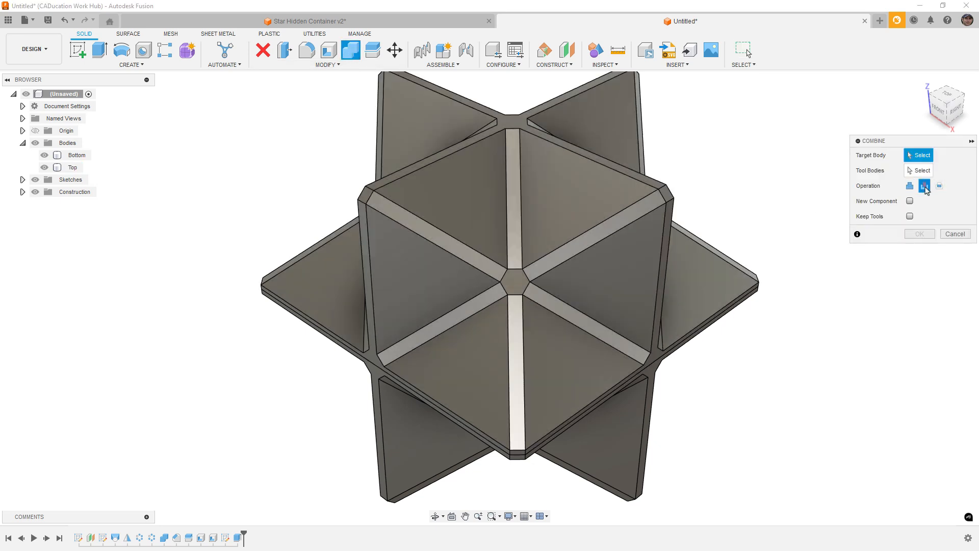
pyautogui.click(623, 161)
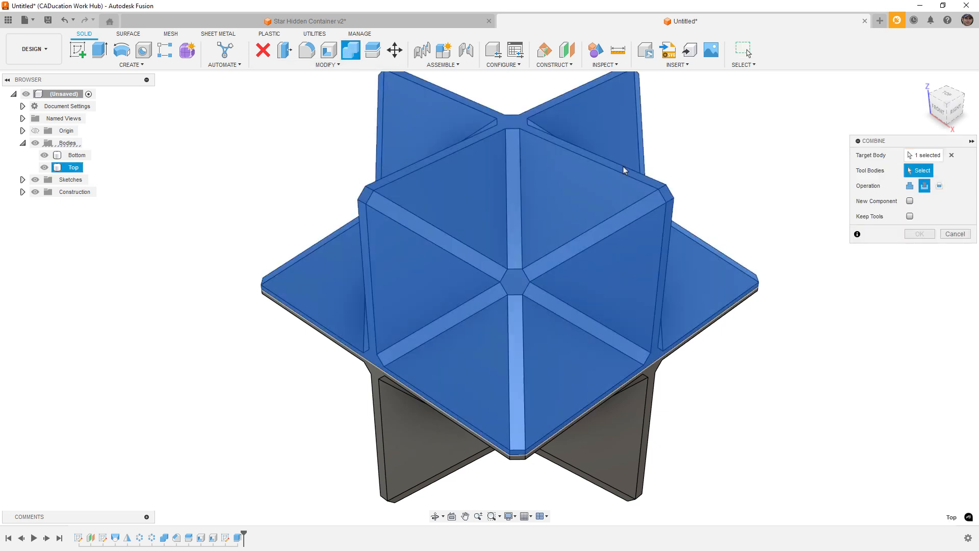
pyautogui.keyDown('shift'); pyautogui.moveTo(623, 167); pyautogui.dragTo(691, 319, button='middle'); pyautogui.keyUp('shift')
pyautogui.click(623, 345)
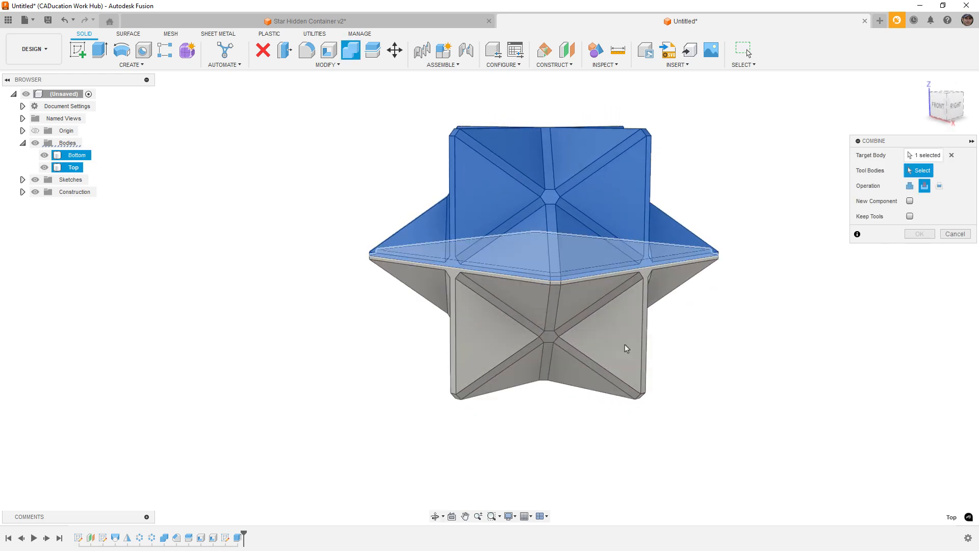
pyautogui.click(910, 216)
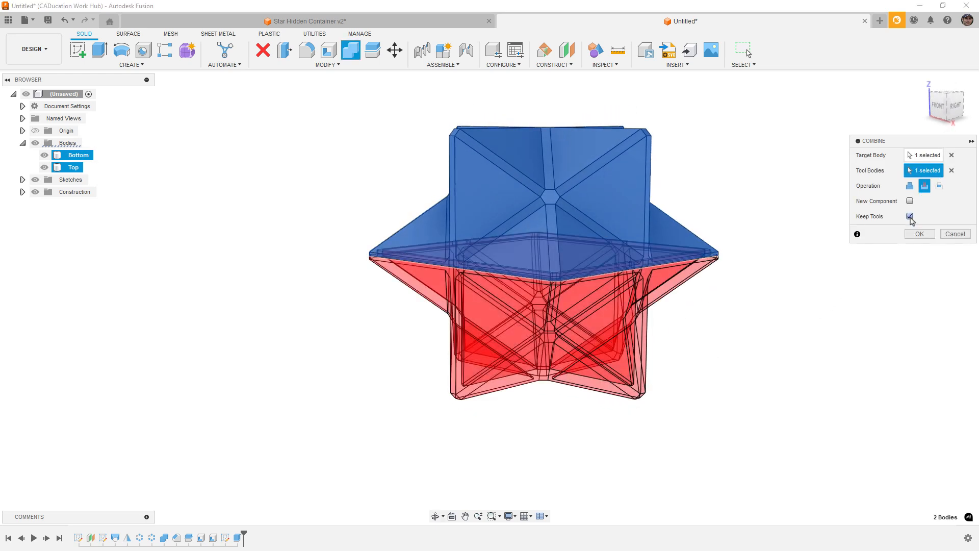
pyautogui.click(918, 235)
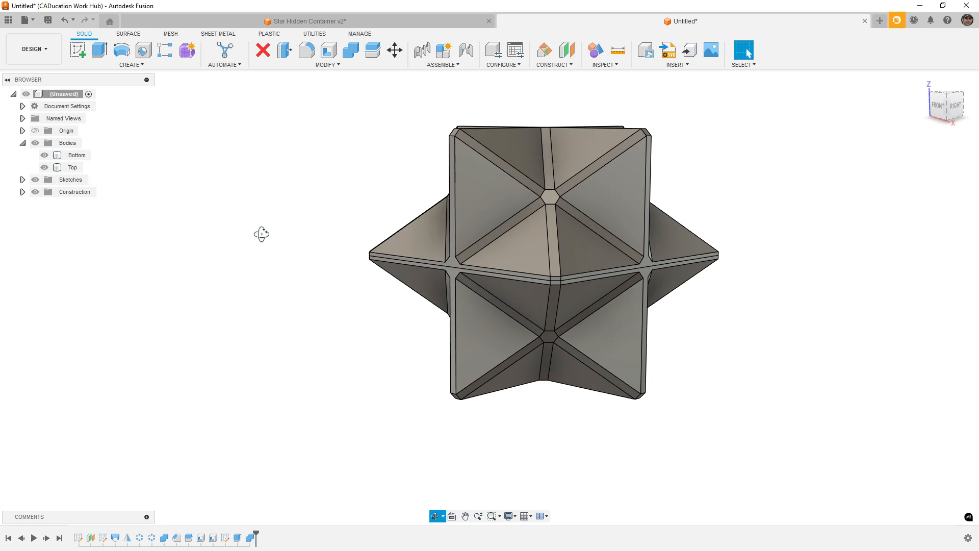
# Create a section analysis through the XZ plane and inspect the lip joint between the halves from the front.
pyautogui.keyDown('shift'); pyautogui.moveTo(262, 234); pyautogui.dragTo(270, 239, button='middle'); pyautogui.keyUp('shift')
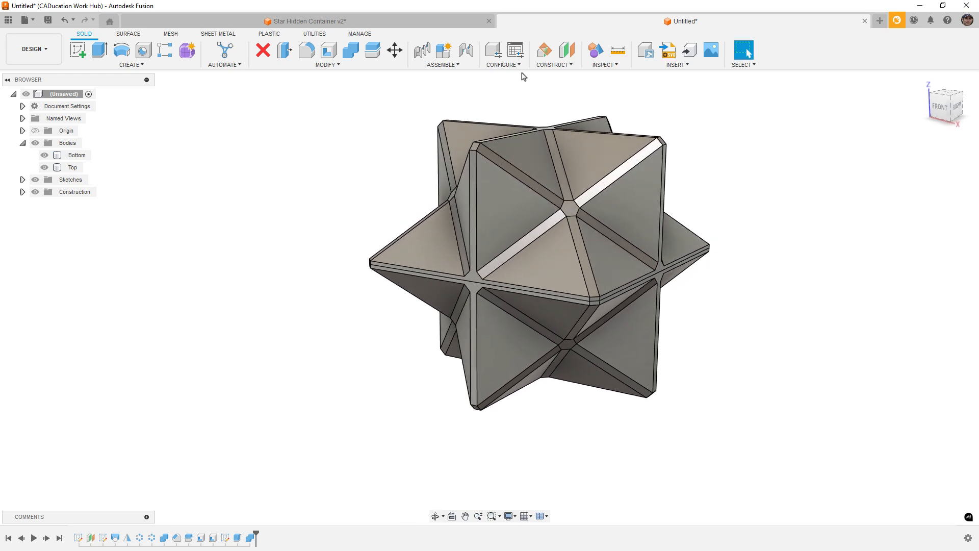
pyautogui.click(605, 65)
pyautogui.click(616, 171)
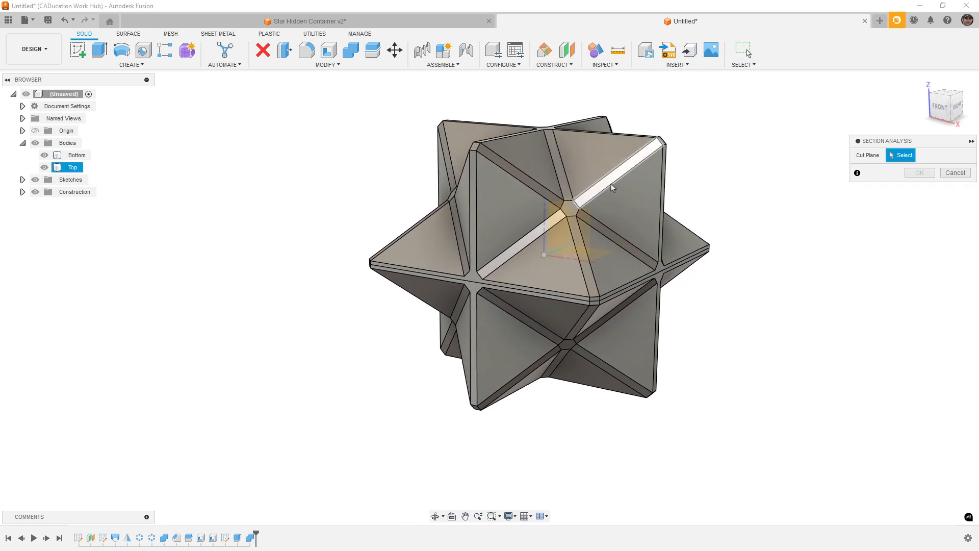
pyautogui.click(582, 226)
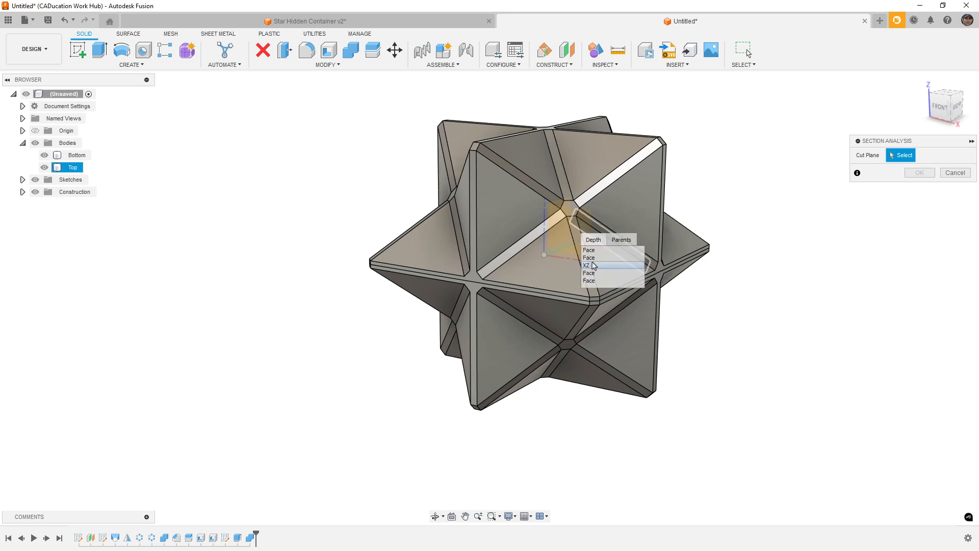
pyautogui.click(586, 265)
pyautogui.click(899, 219)
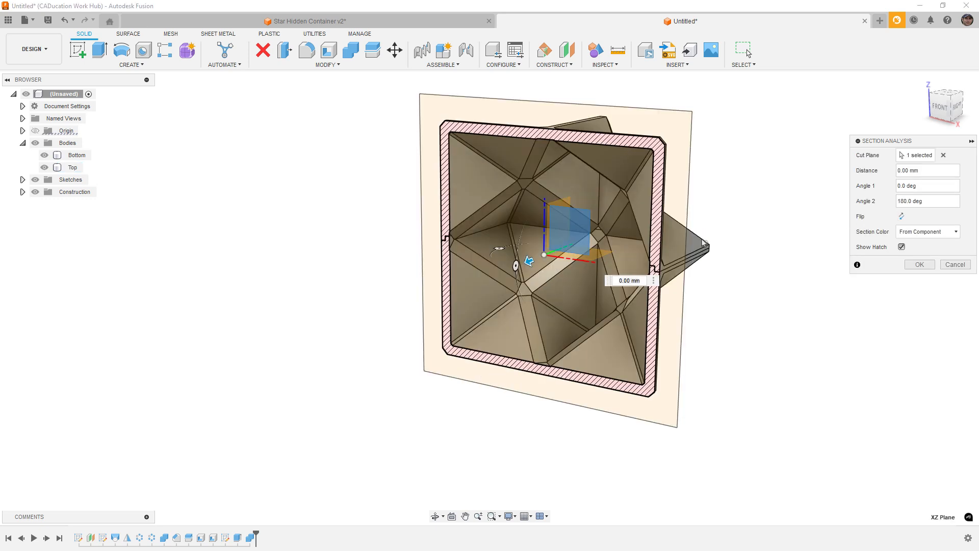
pyautogui.keyDown('shift'); pyautogui.moveTo(663, 243); pyautogui.dragTo(721, 234, button='middle'); pyautogui.keyUp('shift')
pyautogui.click(917, 266)
pyautogui.click(942, 107)
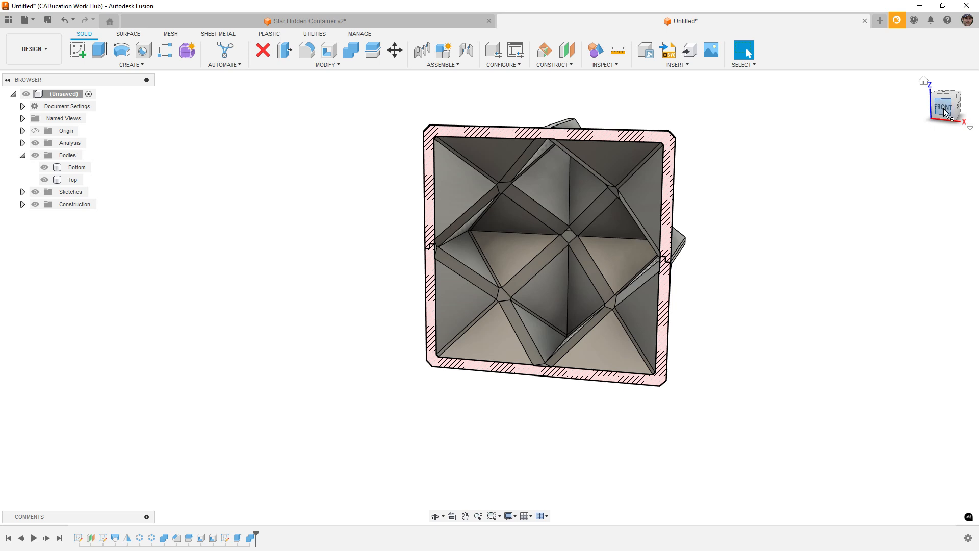
pyautogui.scroll(3, 695, 222)
pyautogui.scroll(6, 692, 224)
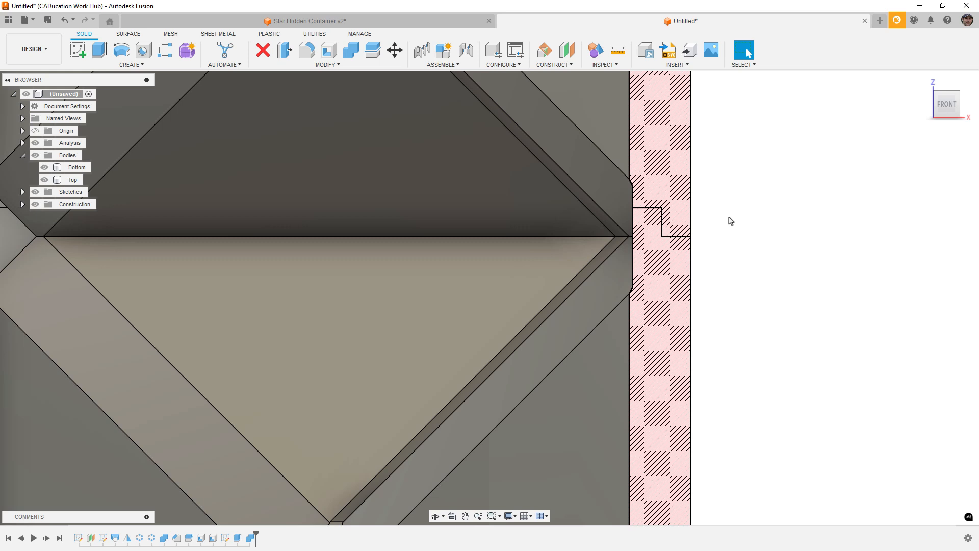
# Hide the section analysis to show the complete star again.
pyautogui.click(592, 212)
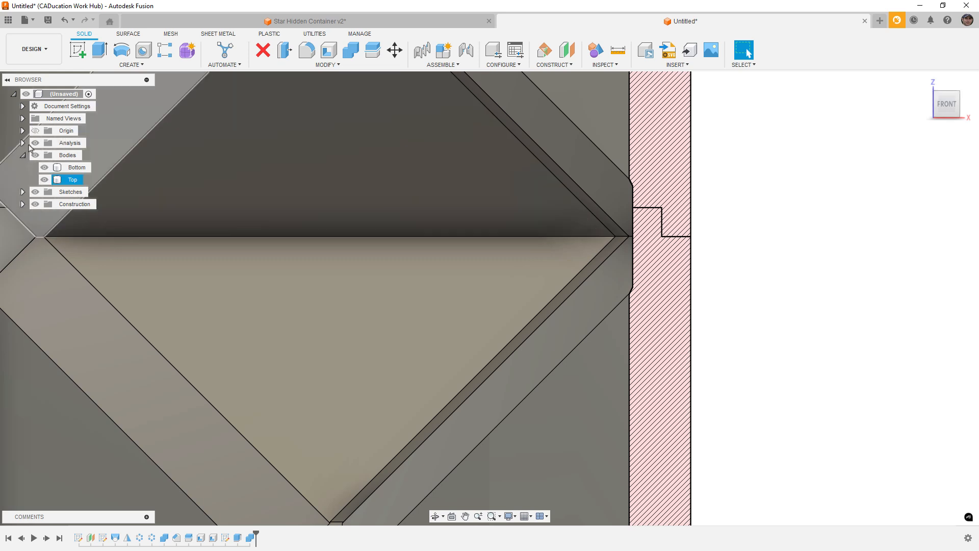
pyautogui.click(36, 143)
pyautogui.scroll(-4, 586, 270)
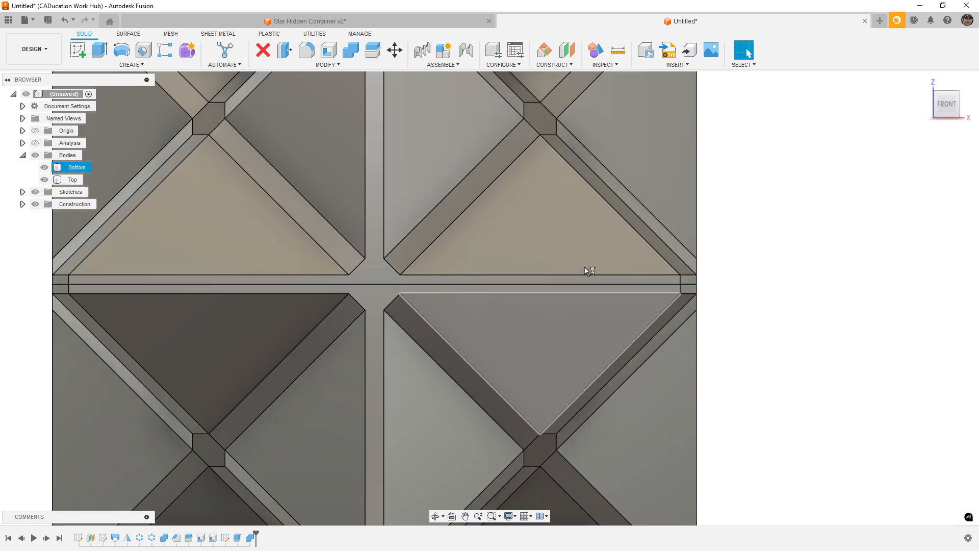
pyautogui.scroll(-3, 611, 283)
pyautogui.click(609, 279)
pyautogui.keyDown('shift'); pyautogui.moveTo(626, 296); pyautogui.dragTo(595, 316, button='middle'); pyautogui.keyUp('shift')
pyautogui.scroll(-3, 561, 314)
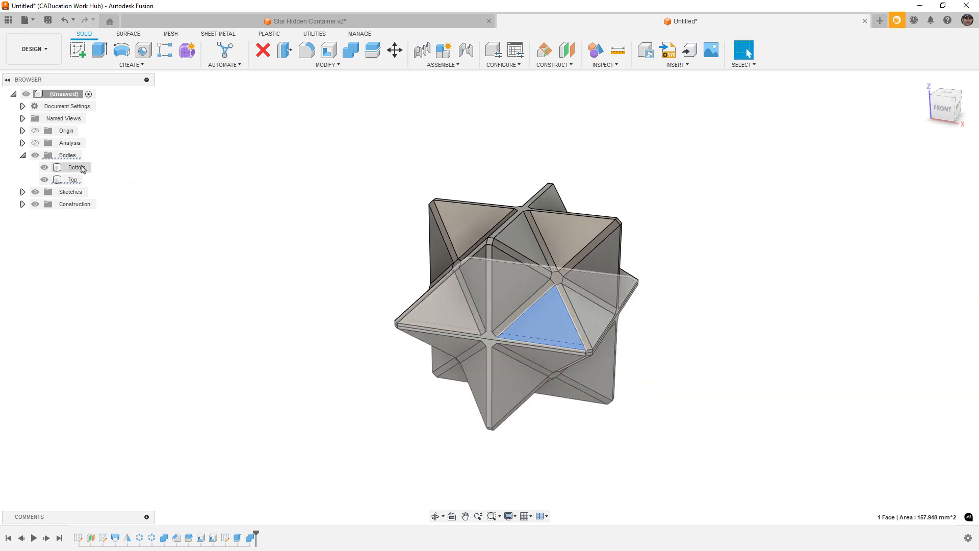
# Start moving the Top body and set the move pivot on the parting edge at the middle of the +X side.
pyautogui.click(73, 179)
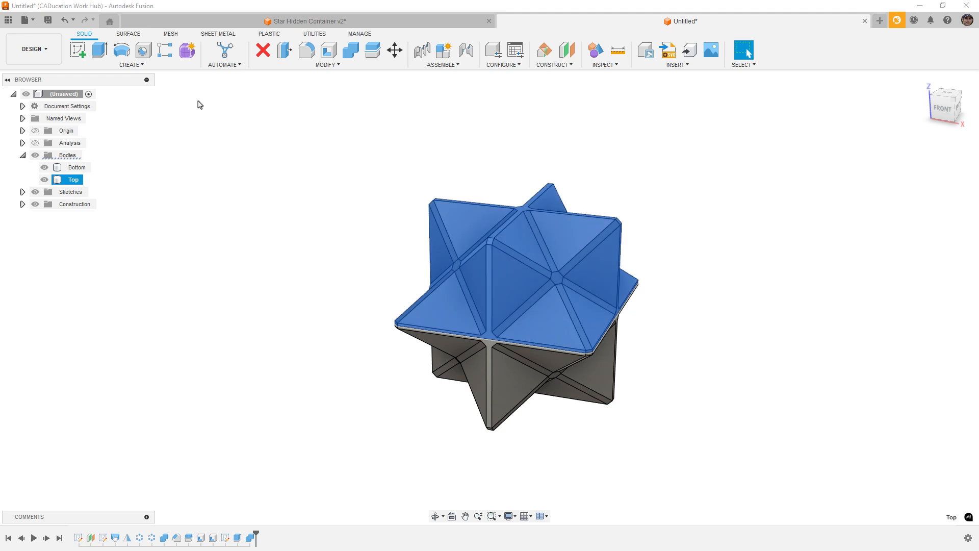
pyautogui.press('m')
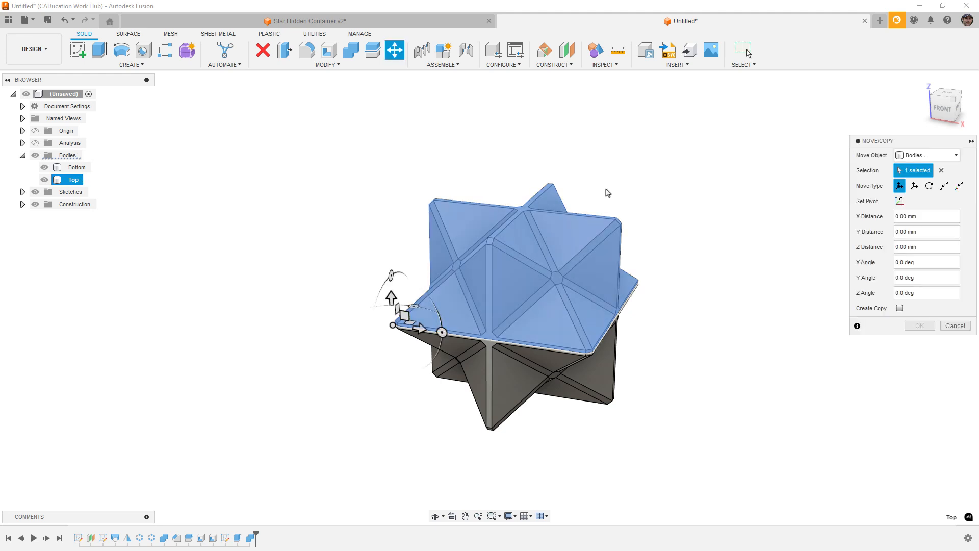
pyautogui.click(901, 203)
pyautogui.scroll(10, 626, 316)
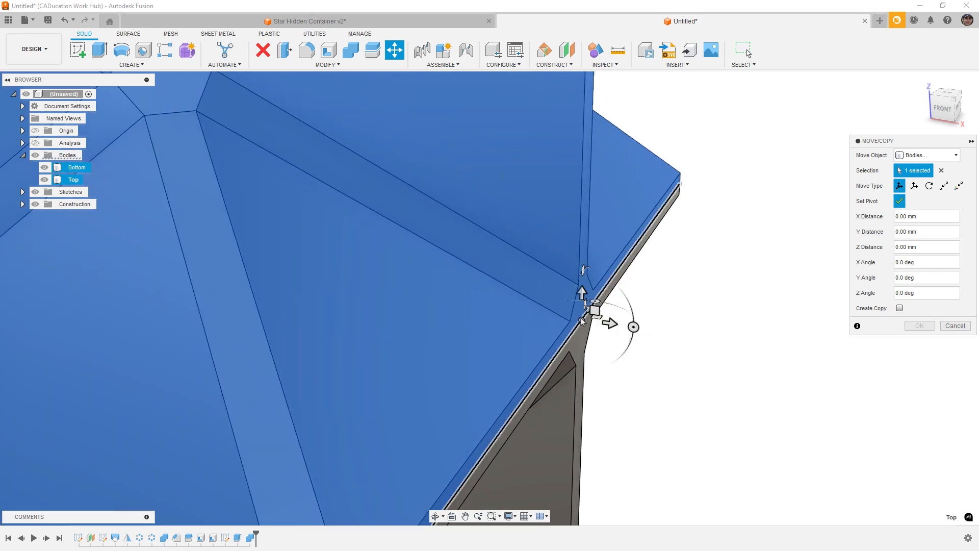
pyautogui.click(581, 319)
pyautogui.click(902, 203)
pyautogui.scroll(-6, 717, 295)
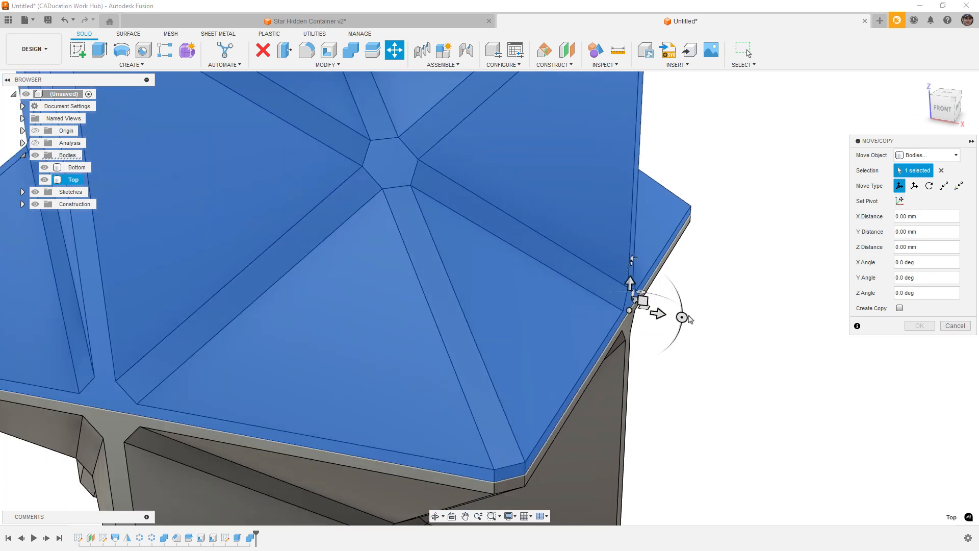
# Rotate the Top body 180 degrees about the pivot's X axis and shift it 5 mm away from the Bottom body.
pyautogui.moveTo(681, 319); pyautogui.dragTo(630, 363)
pyautogui.write('18')
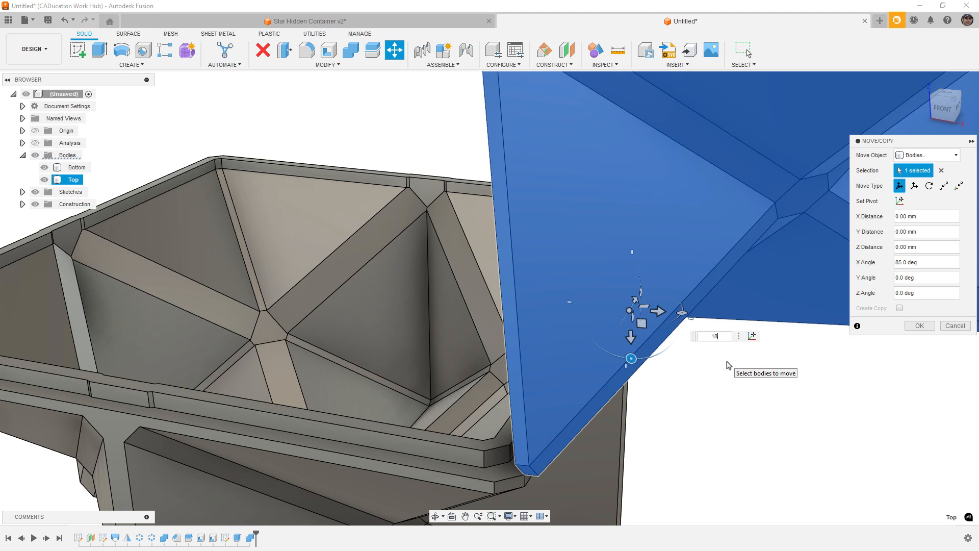
pyautogui.press('Return')
pyautogui.scroll(-3, 622, 306)
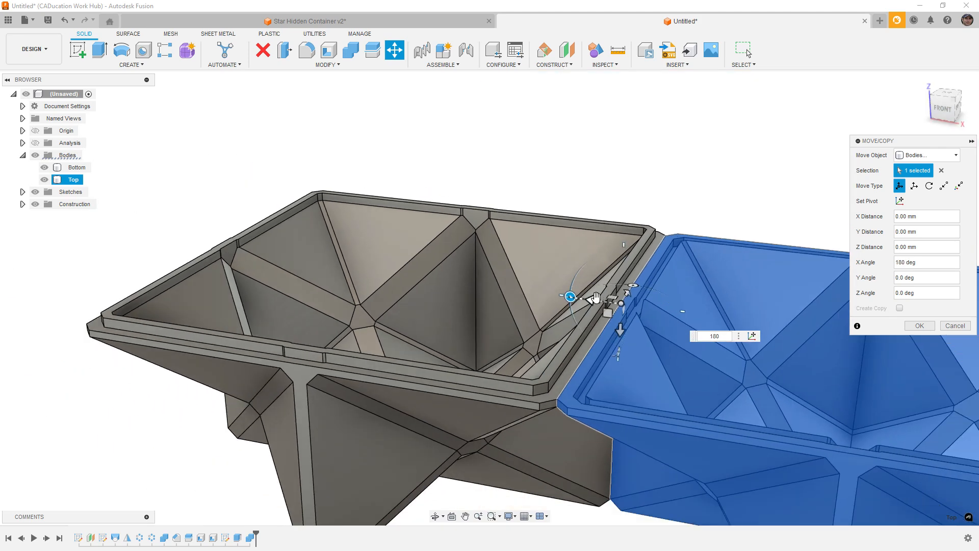
pyautogui.moveTo(601, 301); pyautogui.dragTo(646, 308)
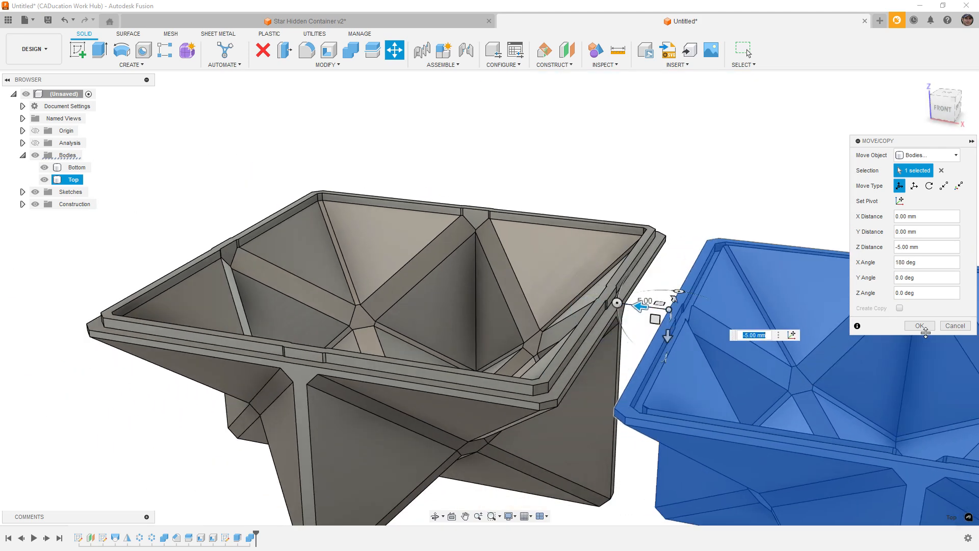
pyautogui.click(926, 330)
pyautogui.scroll(-5, 561, 357)
pyautogui.keyDown('shift'); pyautogui.moveTo(558, 398); pyautogui.dragTo(449, 337, button='middle'); pyautogui.keyUp('shift')
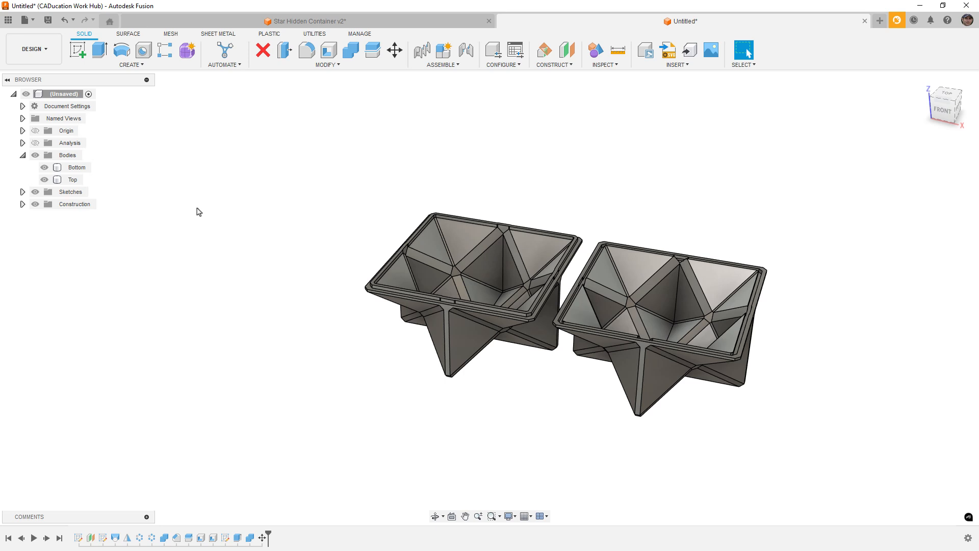
# Save the whole design as a single binary STL mesh in millimetres and send it to Bambu Studio.
pyautogui.rightClick(46, 95)
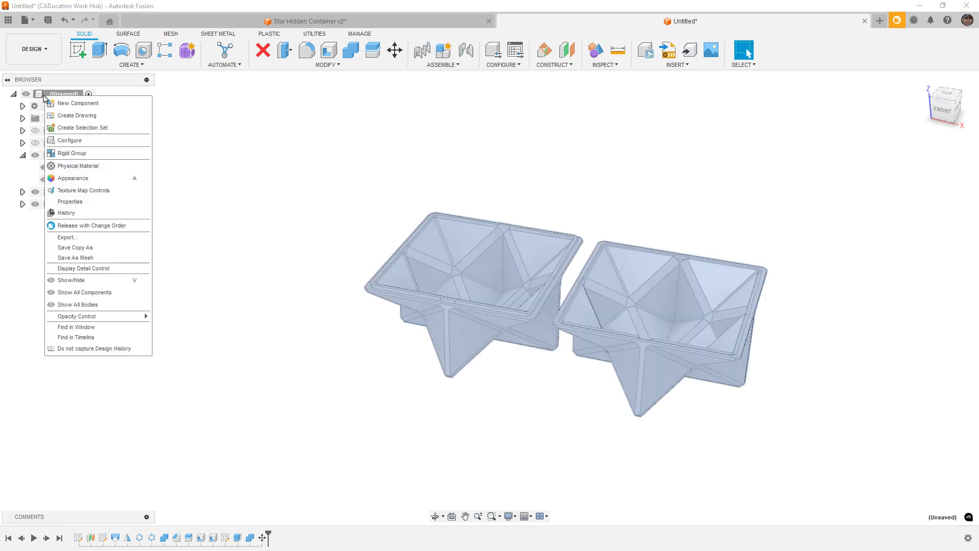
pyautogui.click(98, 258)
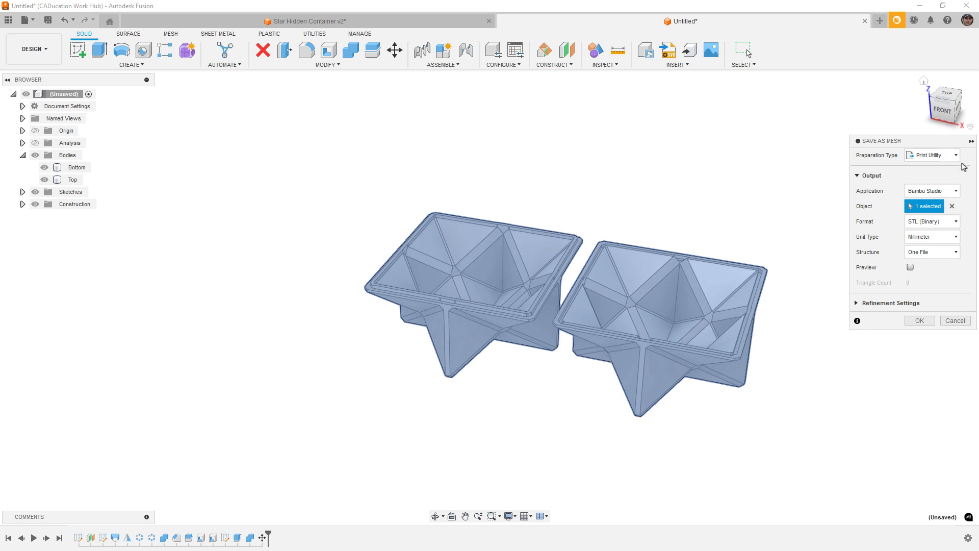
pyautogui.click(919, 320)
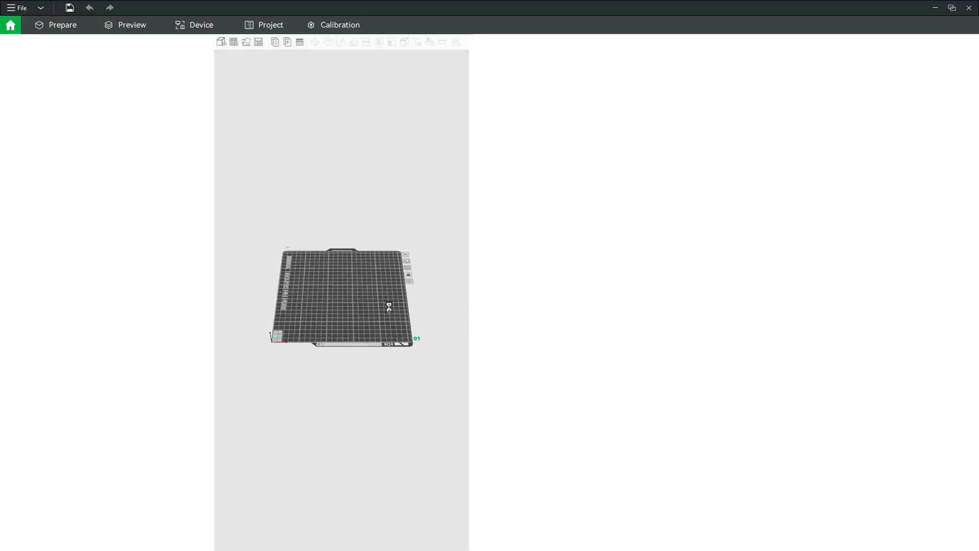
# Set the brim type to Outer brim only in the bed adhesion settings for the two star halves.
pyautogui.scroll(10, 688, 278)
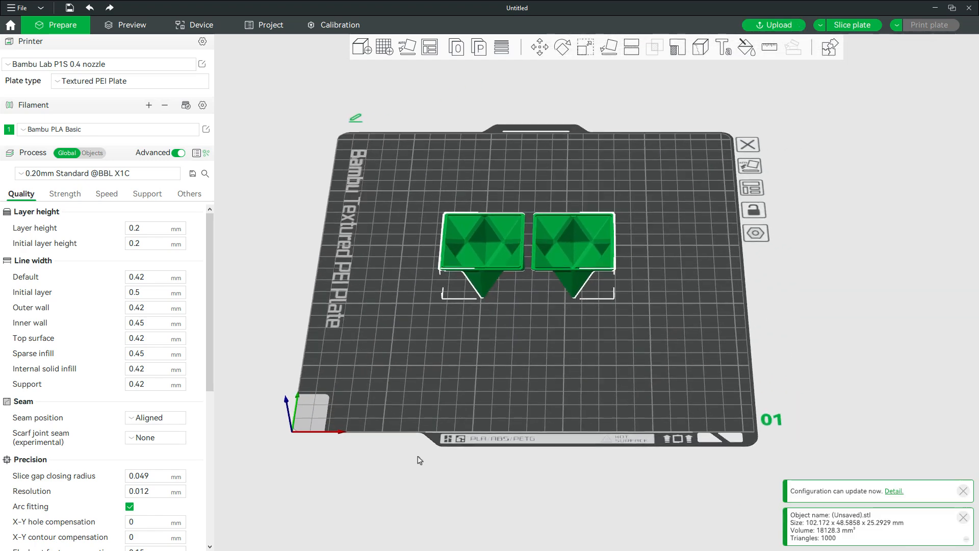
pyautogui.moveTo(419, 460); pyautogui.dragTo(505, 382)
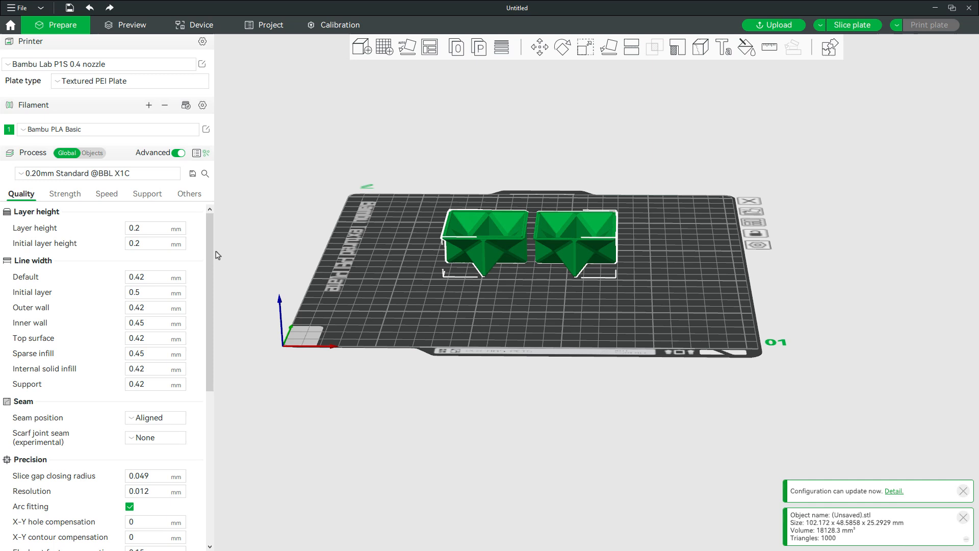
pyautogui.click(147, 193)
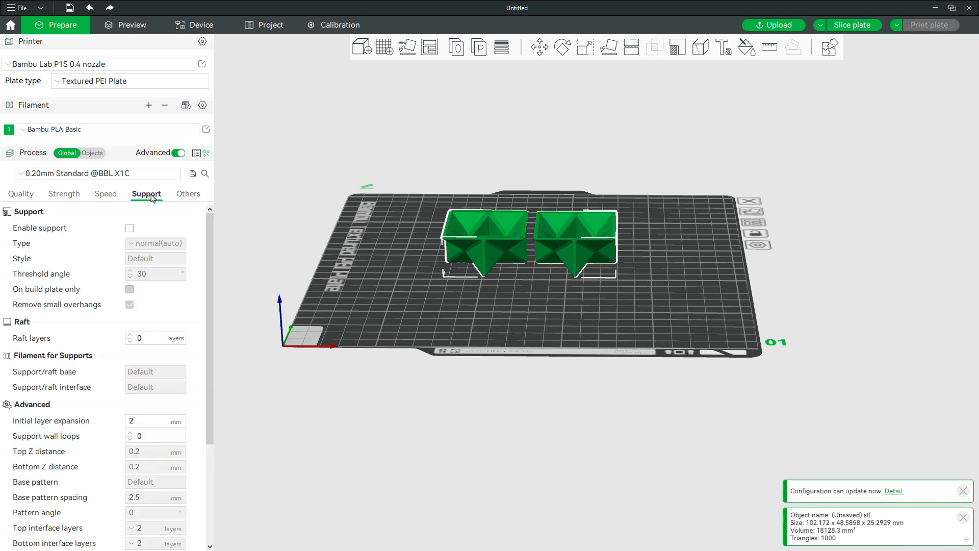
pyautogui.click(190, 194)
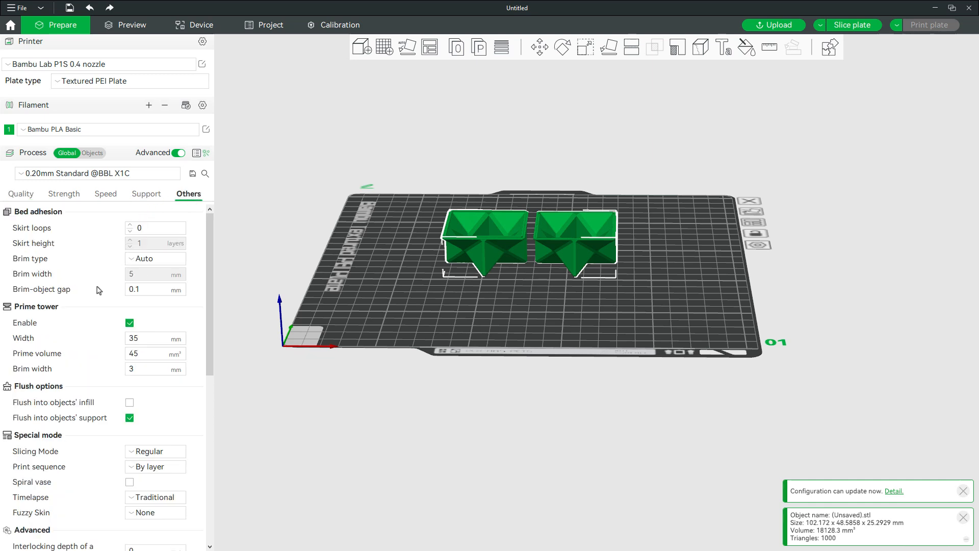
pyautogui.click(156, 259)
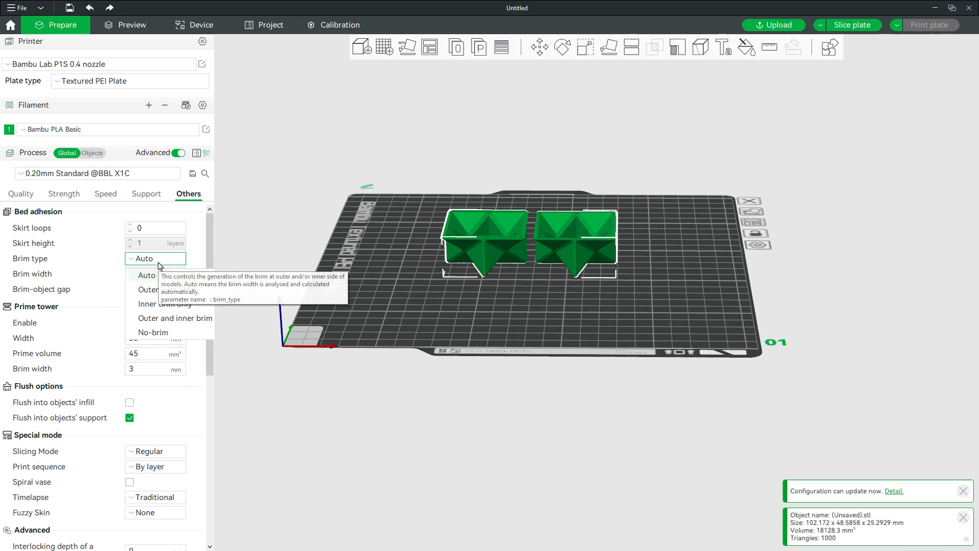
pyautogui.click(155, 286)
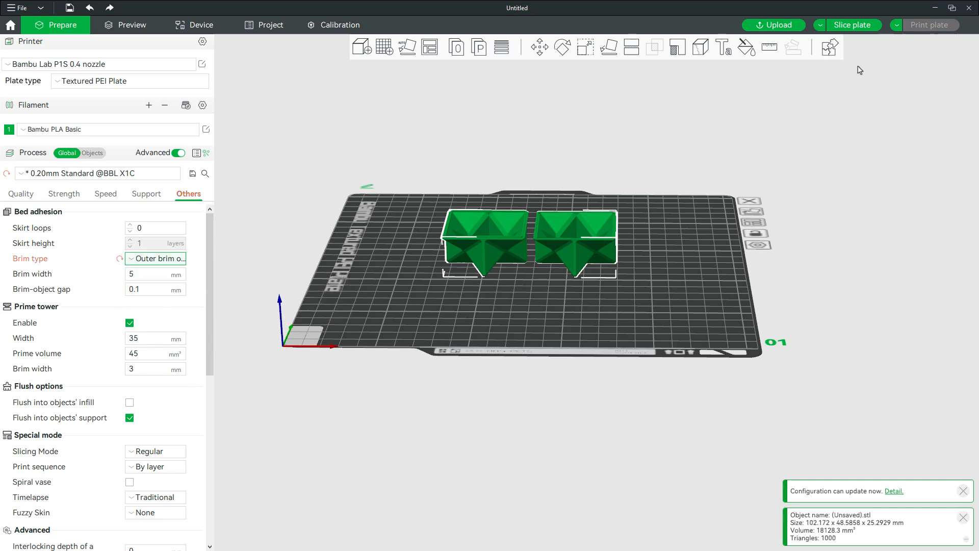
# Slice the plate and examine the toolpath preview of both star halves and their brims from several angles.
pyautogui.click(851, 25)
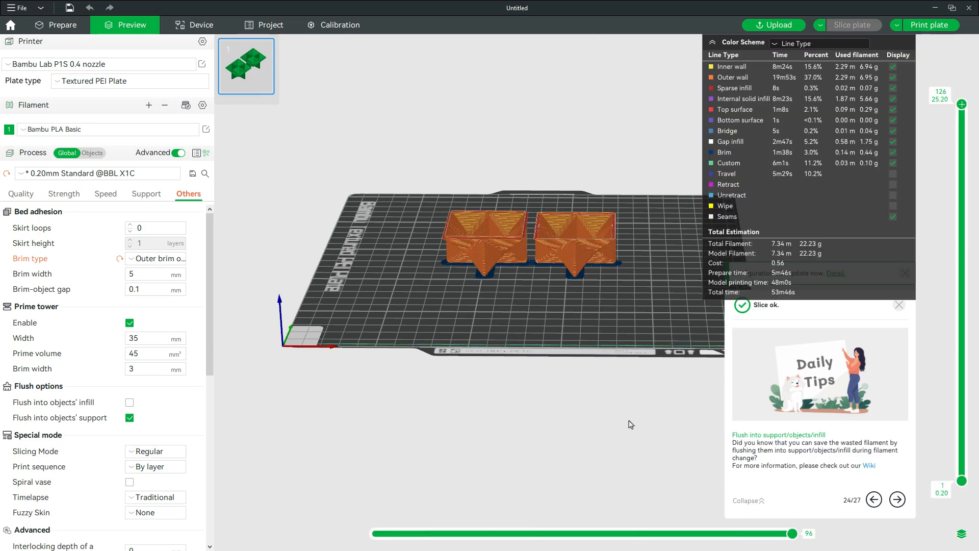
pyautogui.scroll(2, 610, 435)
pyautogui.scroll(2, 543, 283)
pyautogui.scroll(6, 520, 273)
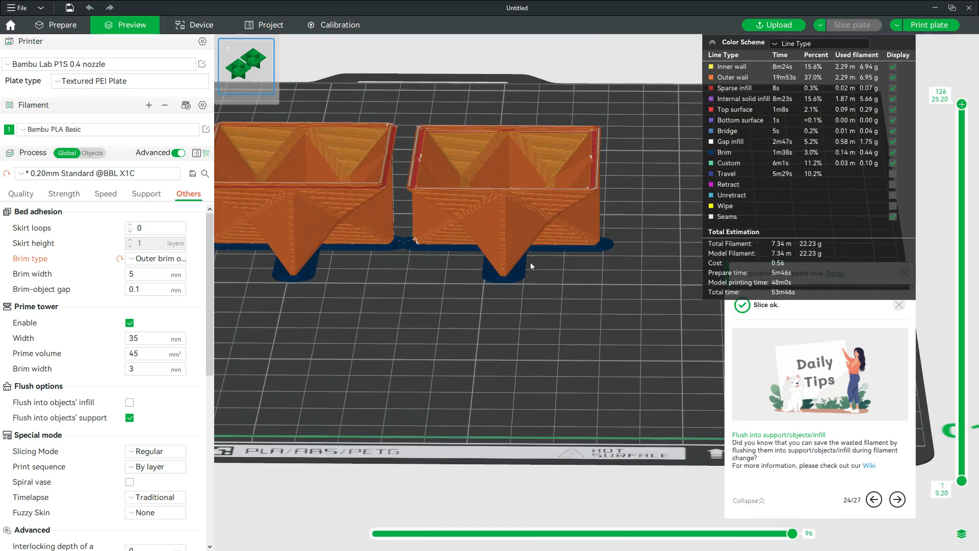
pyautogui.moveTo(540, 259); pyautogui.dragTo(549, 264)
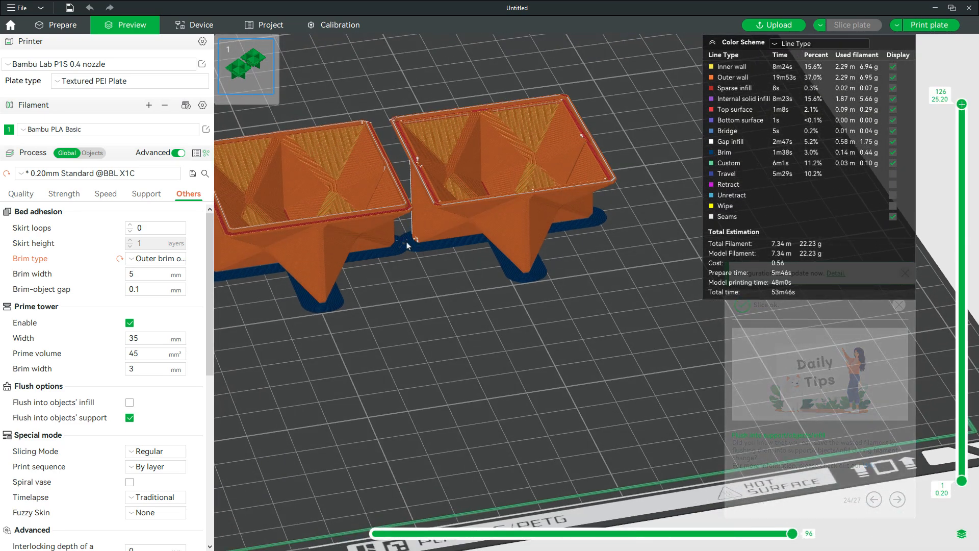
pyautogui.moveTo(418, 251); pyautogui.dragTo(508, 270)
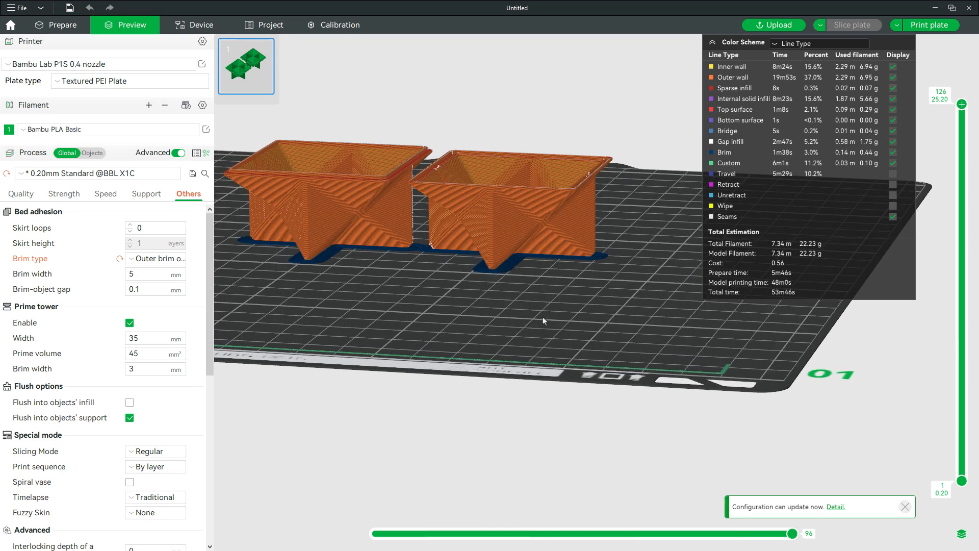
pyautogui.moveTo(582, 329); pyautogui.dragTo(601, 374)
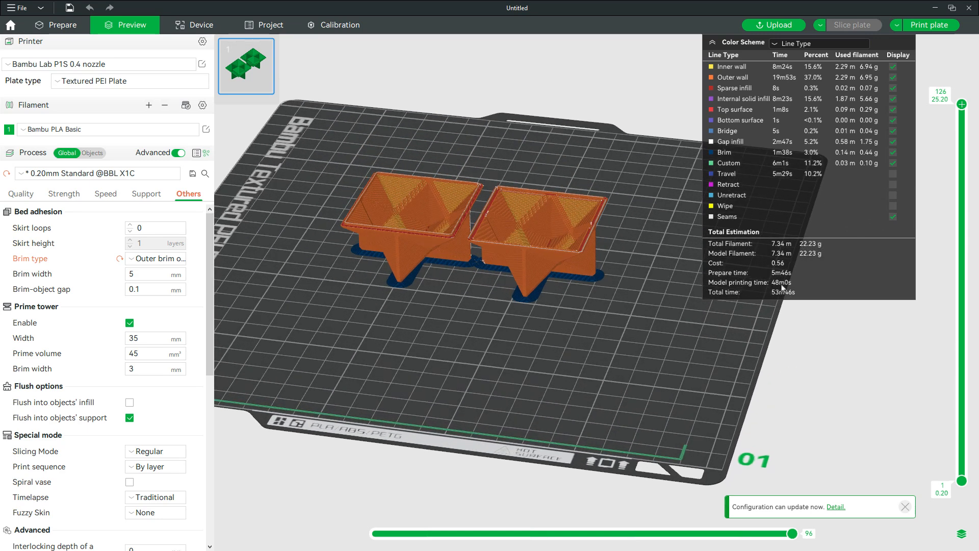